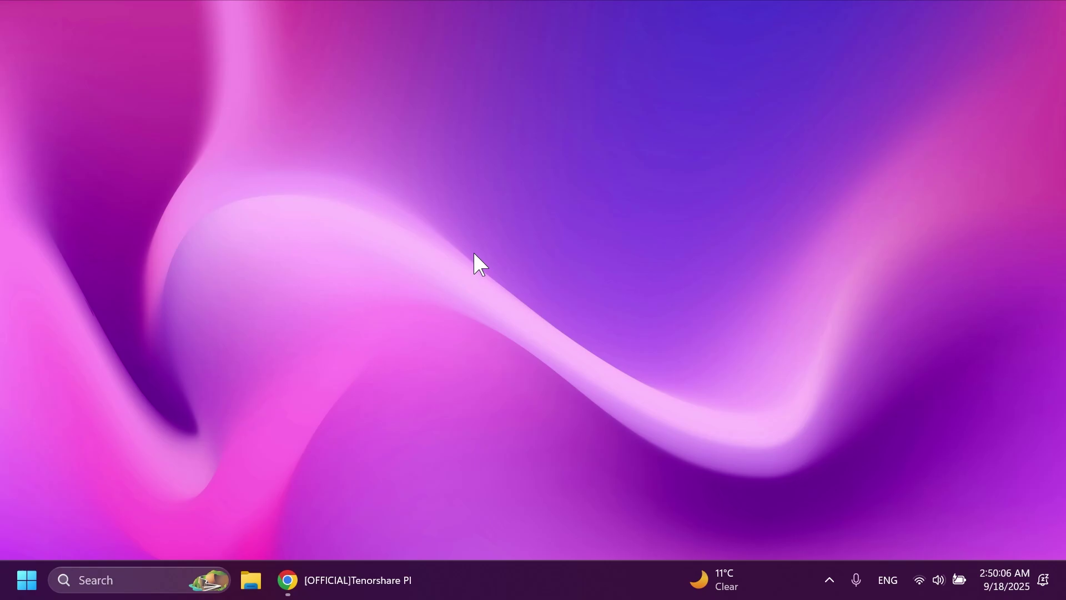
- Bring the PDNob product page back into view in Chrome for the free Windows download
{"action": "left_click", "coordinate": [341, 571]}
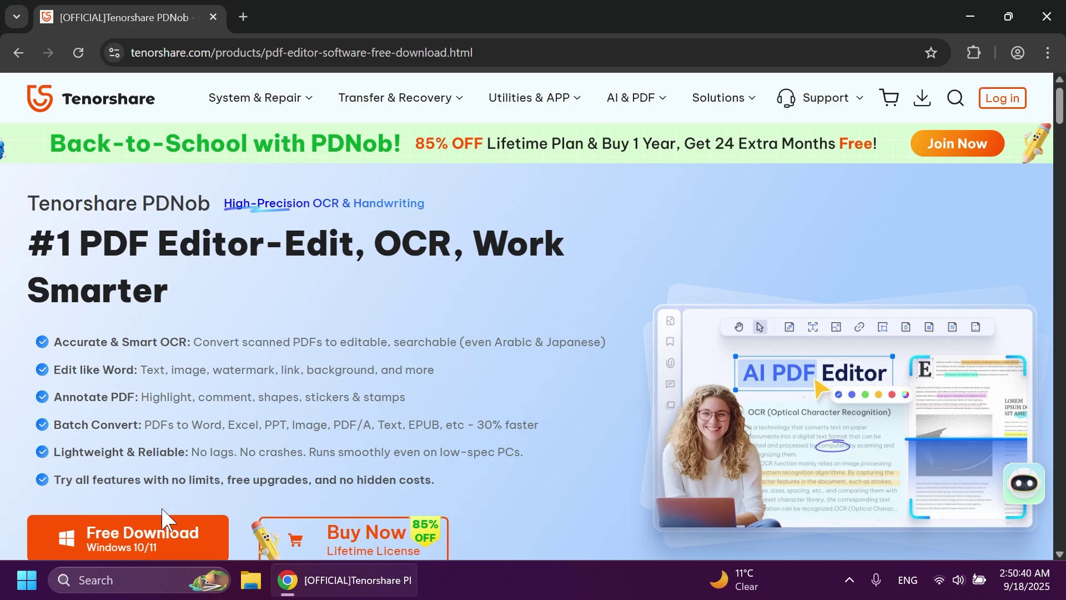
- Download the PDNob Windows installer and start installing PDNob
{"action": "left_click", "coordinate": [147, 541]}
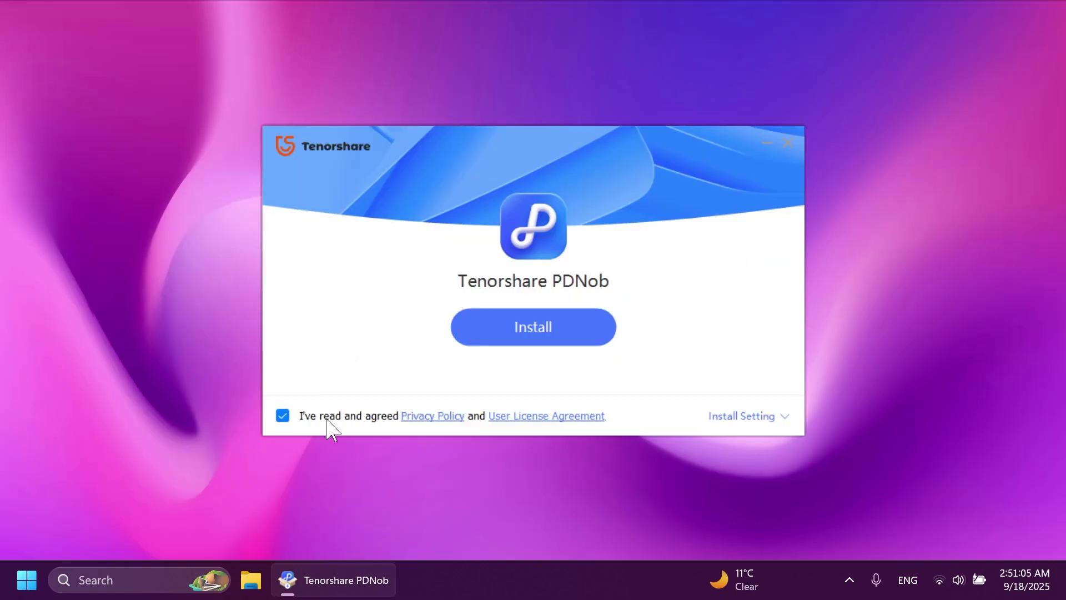
{"action": "left_click", "coordinate": [532, 333]}
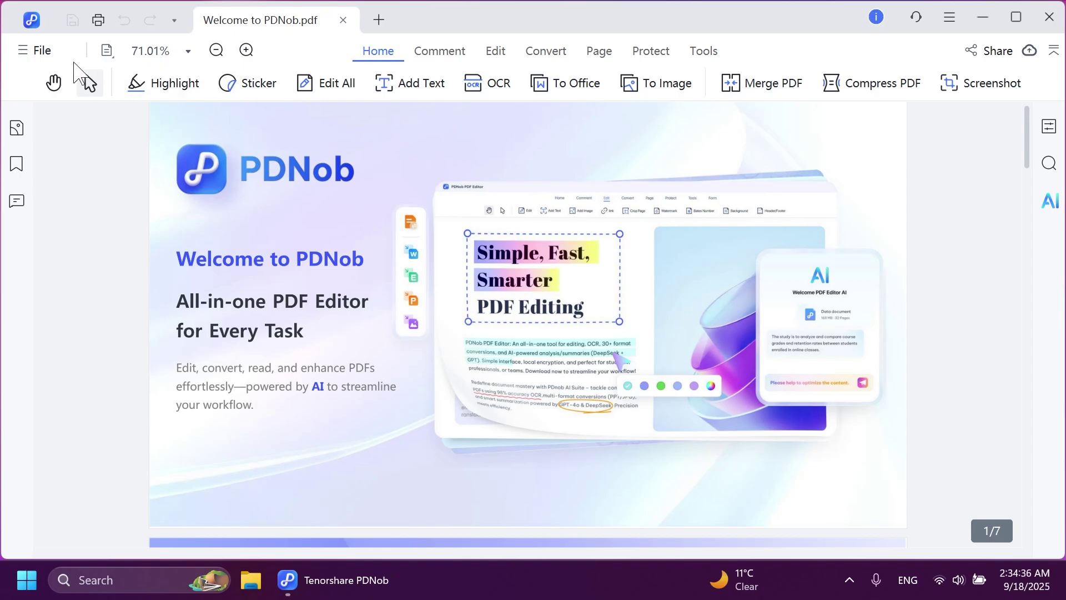
- Open sample.pdf from the desktop
{"action": "left_click", "coordinate": [39, 51]}
{"action": "left_click", "coordinate": [51, 80]}
{"action": "left_click", "coordinate": [247, 196]}
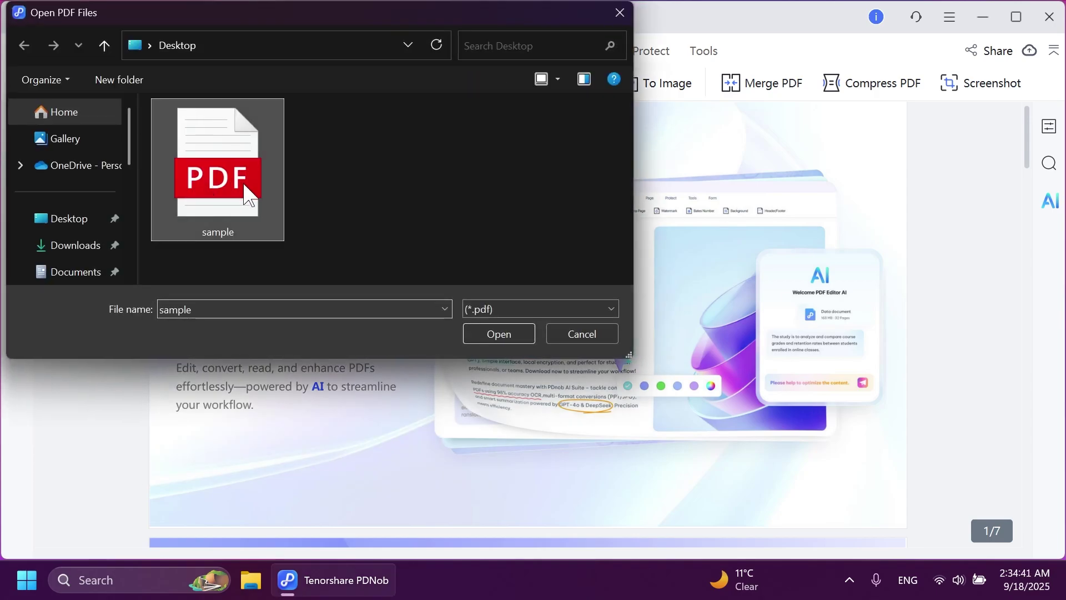
{"action": "left_click", "coordinate": [490, 332]}
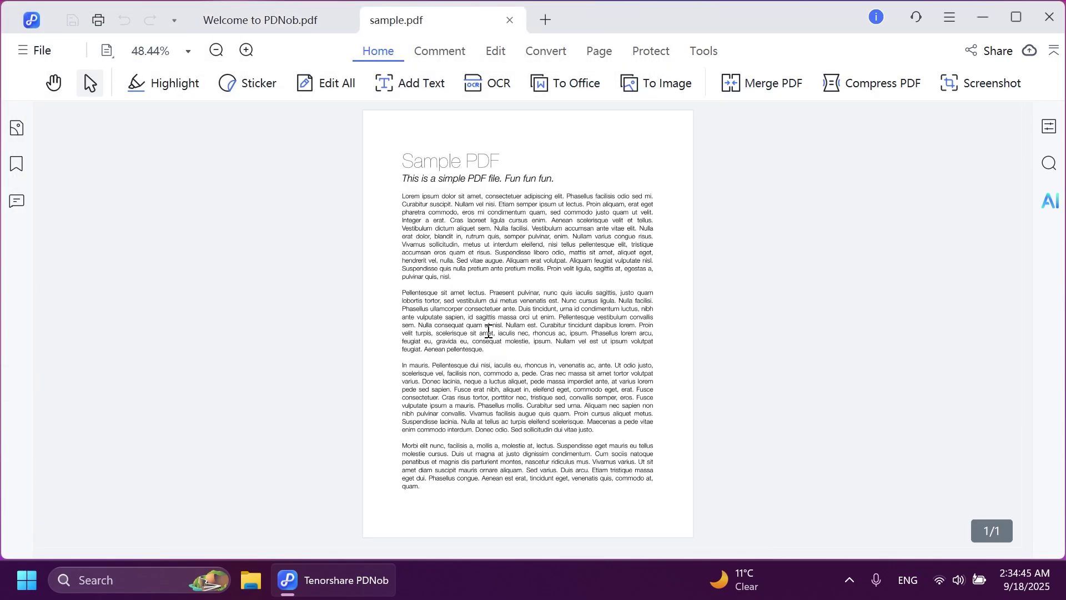
- Add a 'Tech Based' text label above the title's right side, set in Bahnschrift
{"action": "left_click", "coordinate": [496, 51]}
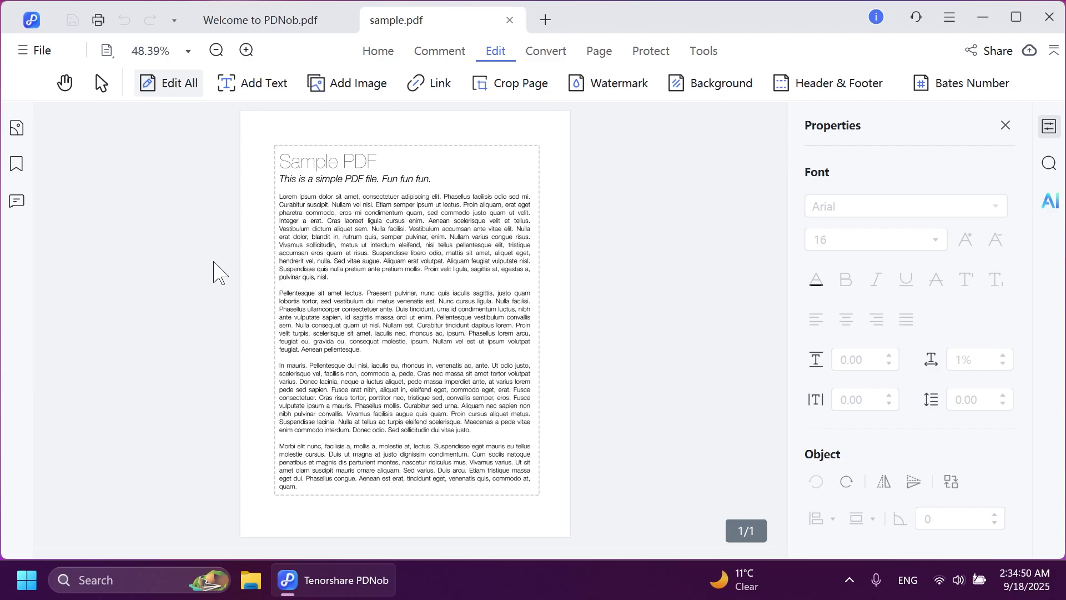
{"action": "left_click", "coordinate": [261, 84]}
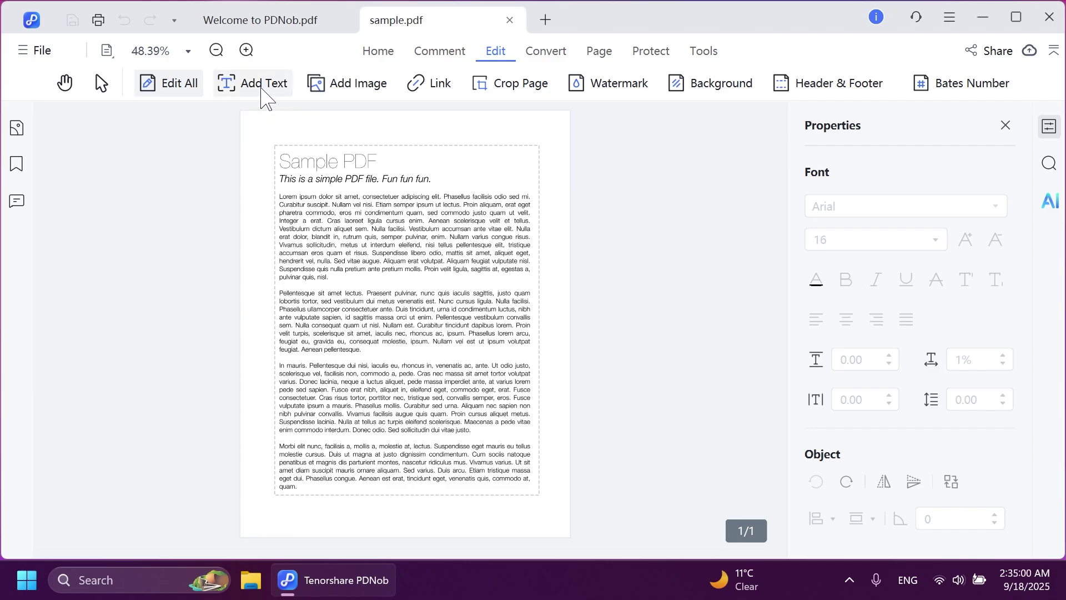
{"action": "left_click", "coordinate": [445, 143]}
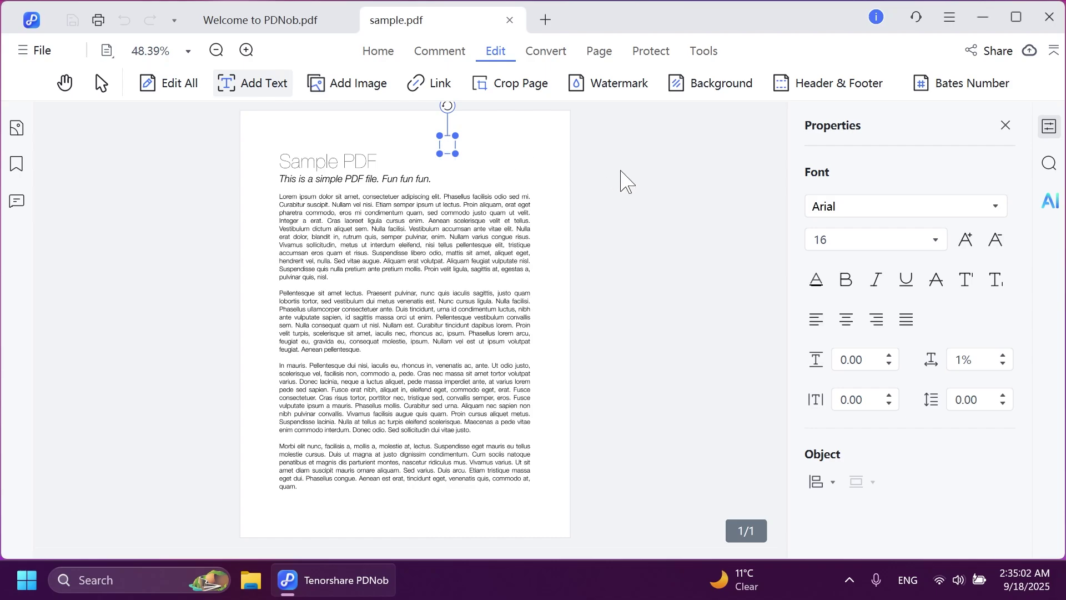
{"action": "type", "text": "Tech B"}
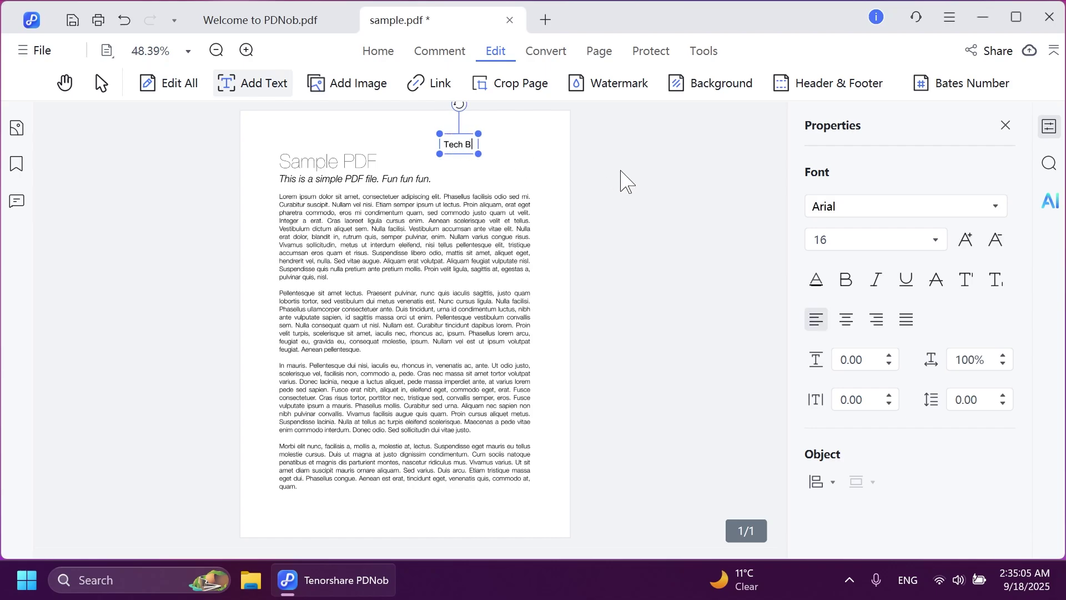
{"action": "type", "text": "ased"}
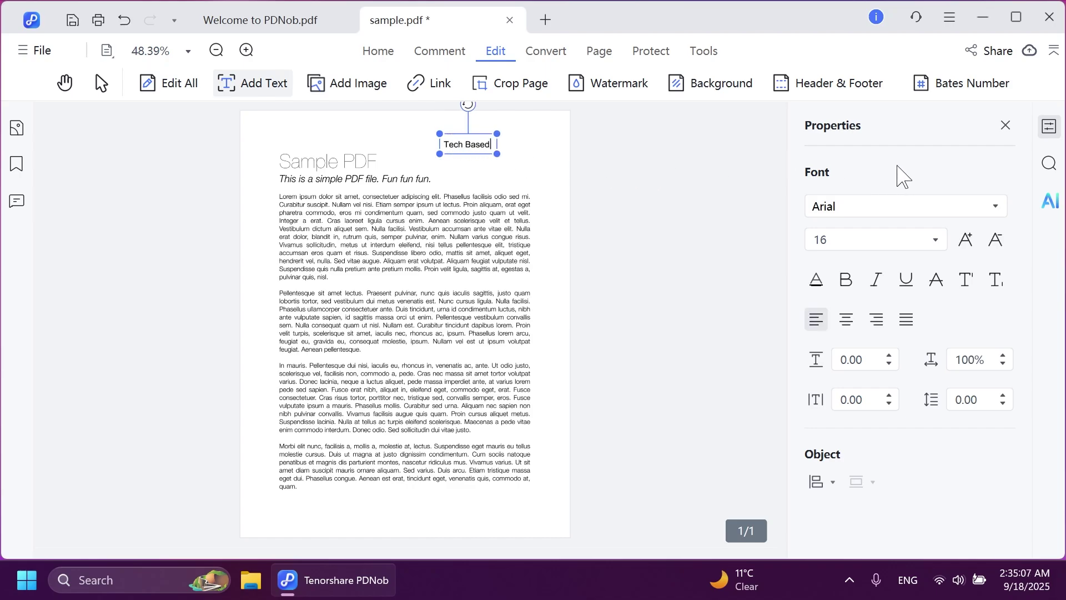
{"action": "left_click", "coordinate": [868, 214]}
{"action": "scroll", "coordinate": [888, 139], "scroll_direction": "down", "scroll_amount": 5}
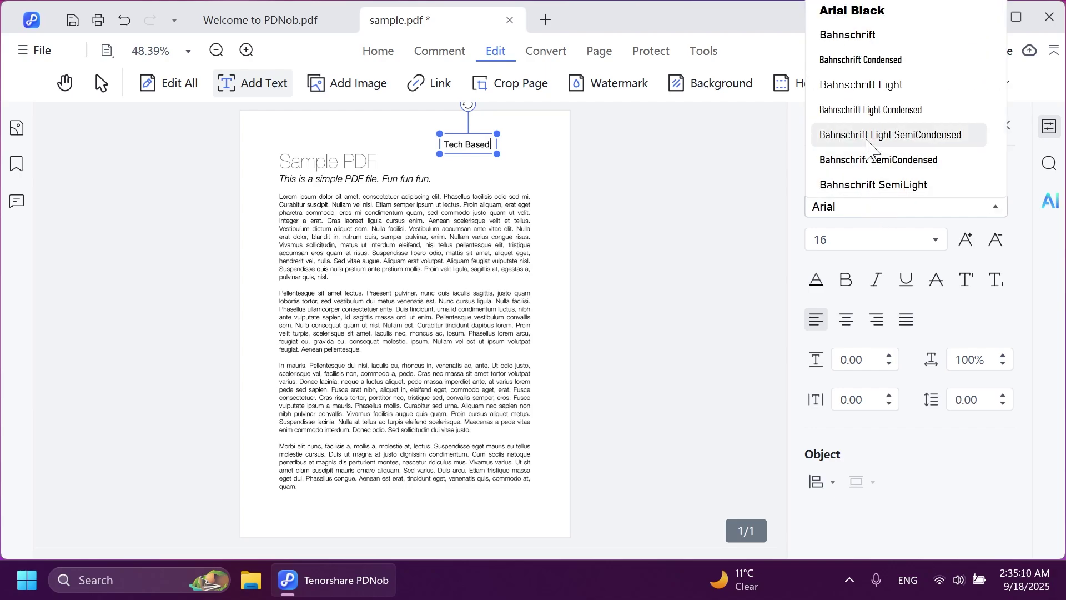
{"action": "scroll", "coordinate": [868, 129], "scroll_direction": "up", "scroll_amount": 2}
{"action": "scroll", "coordinate": [864, 131], "scroll_direction": "down", "scroll_amount": 1}
{"action": "left_click", "coordinate": [858, 100]}
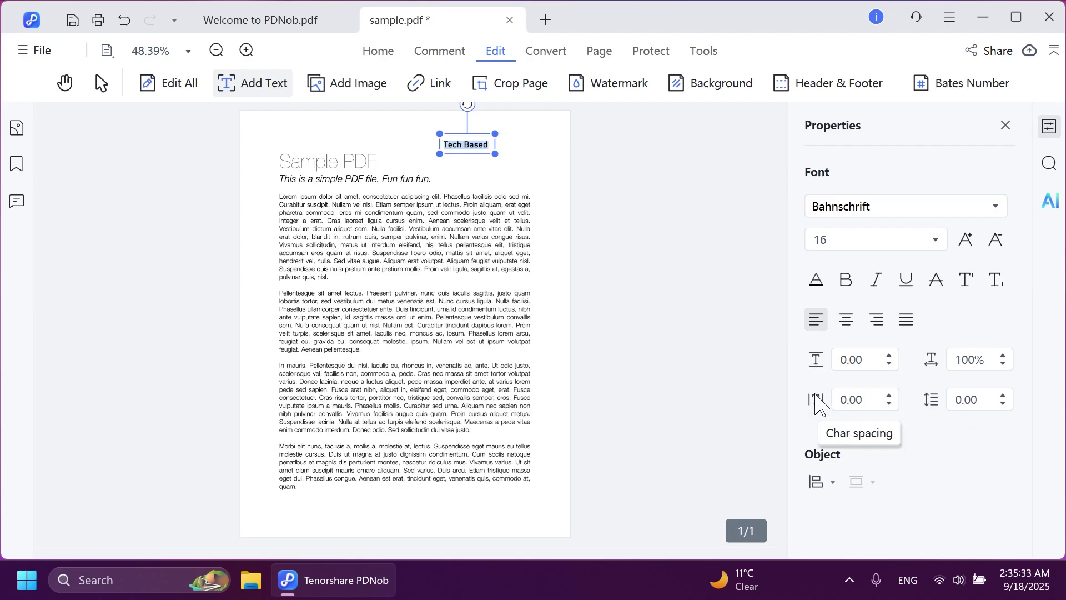
{"action": "left_click", "coordinate": [276, 185]}
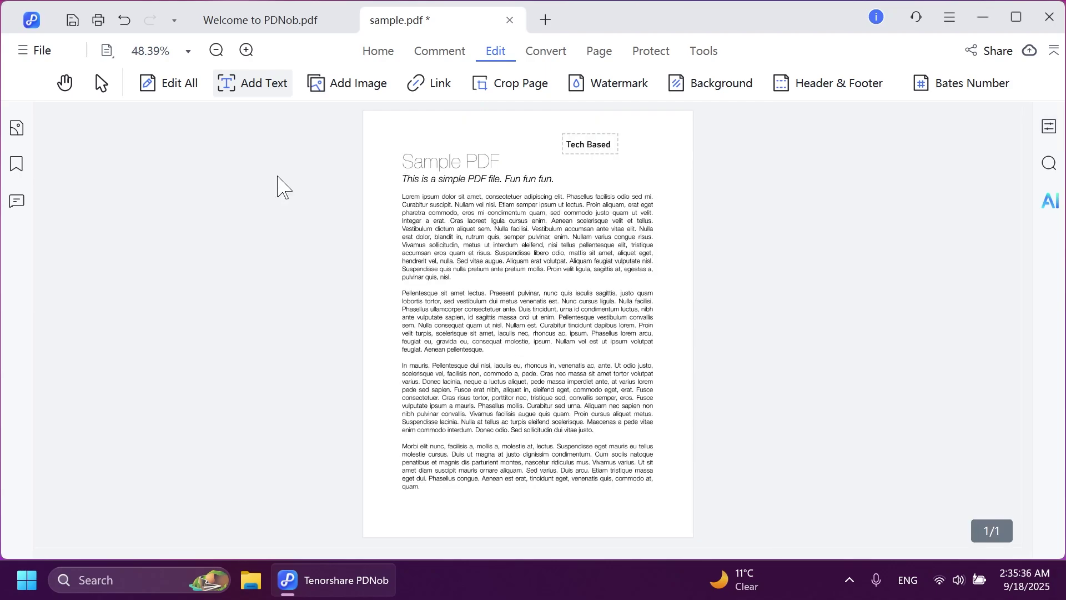
- Insert the purple desktop wallpaper screenshot from Pictures > Screenshots onto the page
{"action": "left_click", "coordinate": [341, 83]}
{"action": "left_click", "coordinate": [69, 241]}
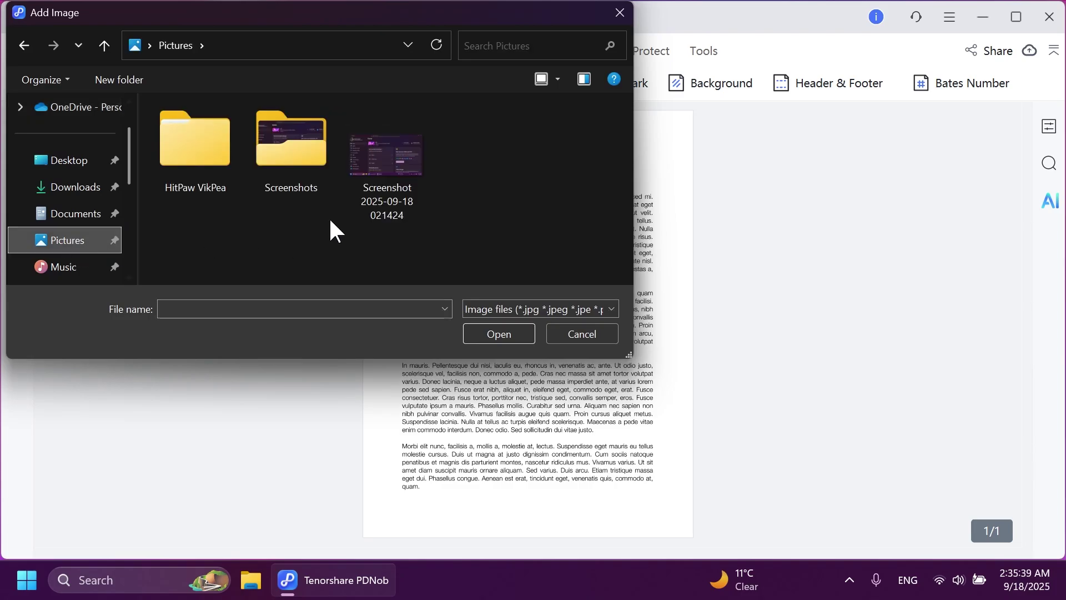
{"action": "double_click", "coordinate": [272, 161]}
{"action": "scroll", "coordinate": [464, 212], "scroll_direction": "down", "scroll_amount": 2}
{"action": "left_click", "coordinate": [391, 226]}
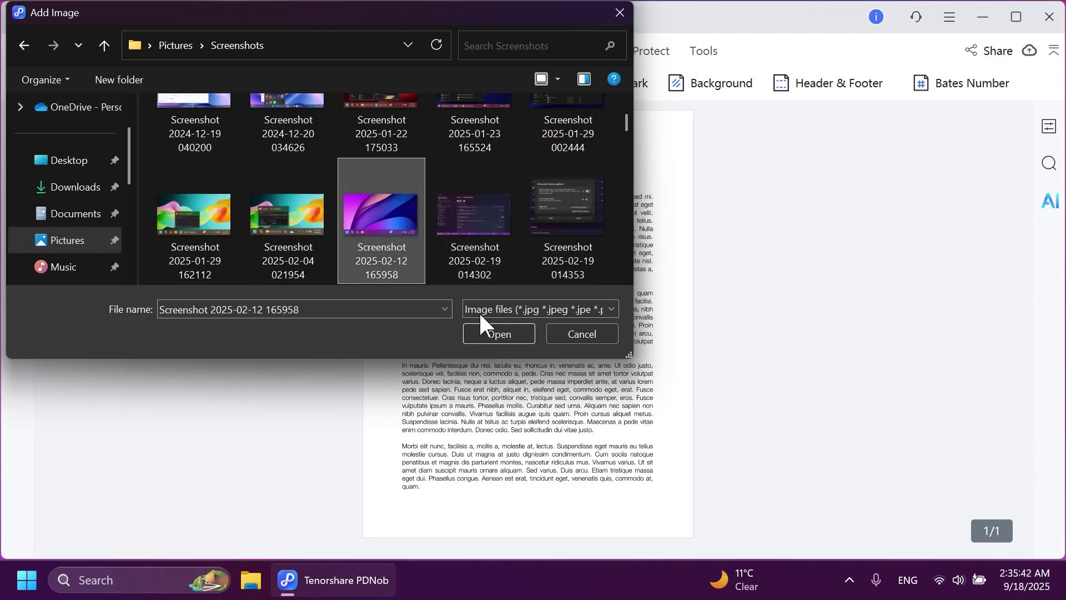
{"action": "left_click", "coordinate": [511, 335]}
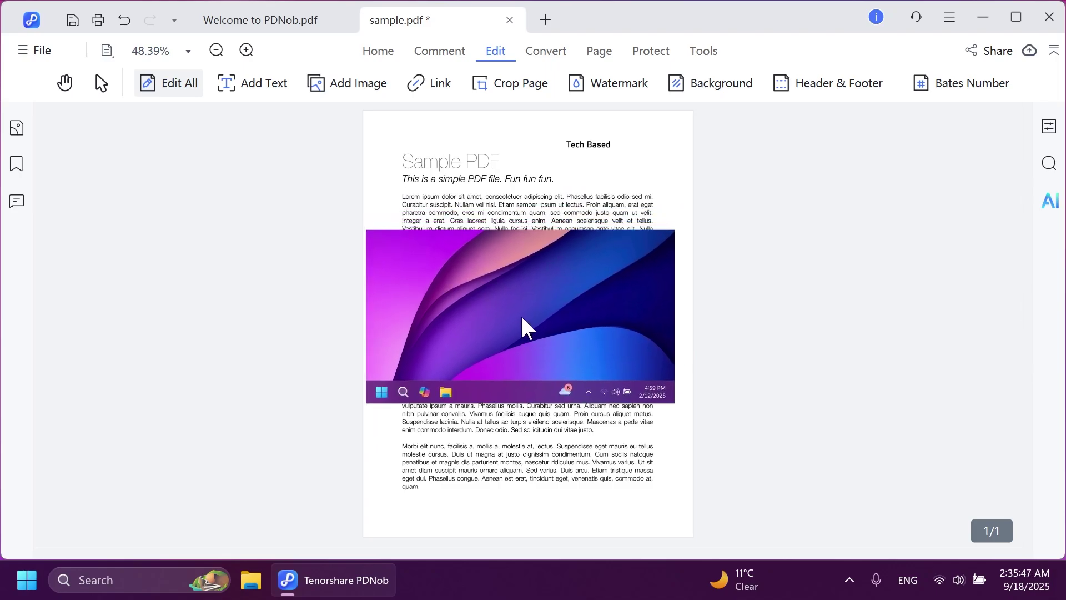
{"action": "left_click", "coordinate": [524, 314]}
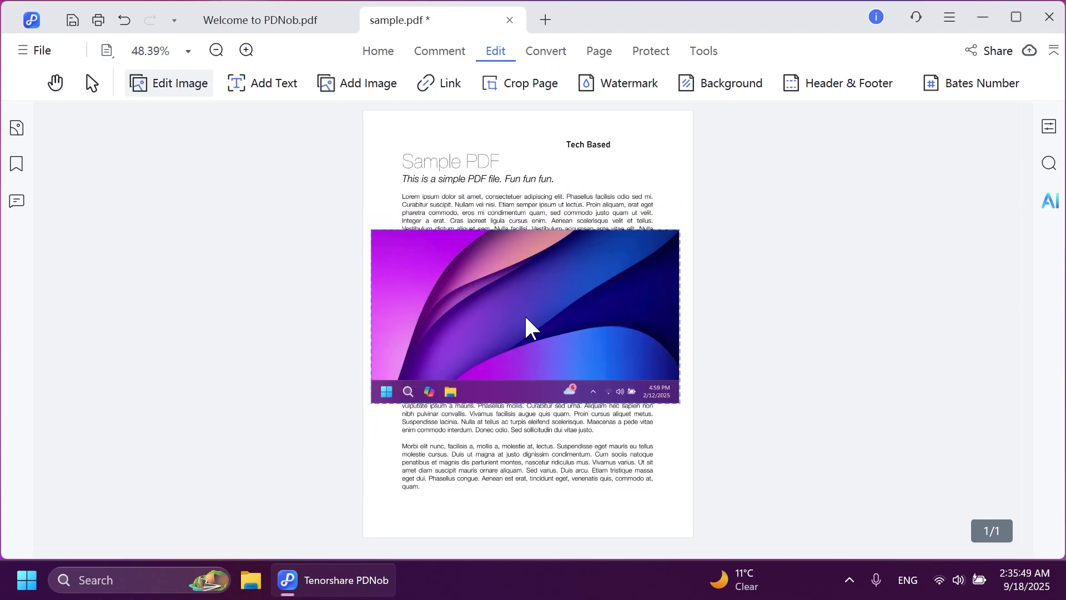
- Shrink the image with locked proportions and move it over the right-hand body text
{"action": "left_click_drag", "start_coordinate": [678, 232], "coordinate": [611, 275]}
{"action": "left_click_drag", "start_coordinate": [535, 326], "coordinate": [603, 305]}
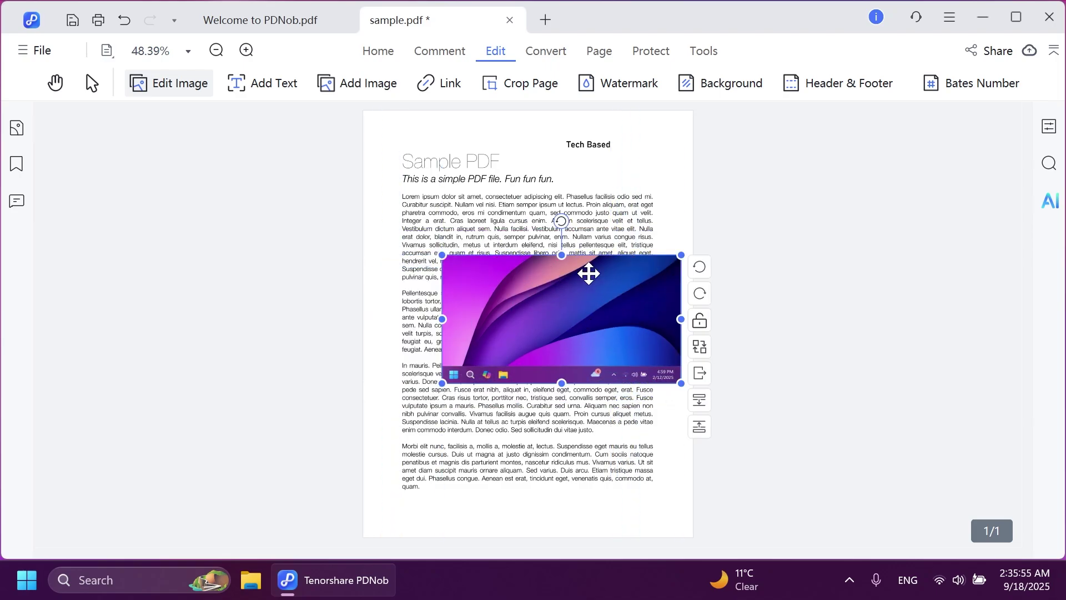
{"action": "left_click", "coordinate": [700, 327]}
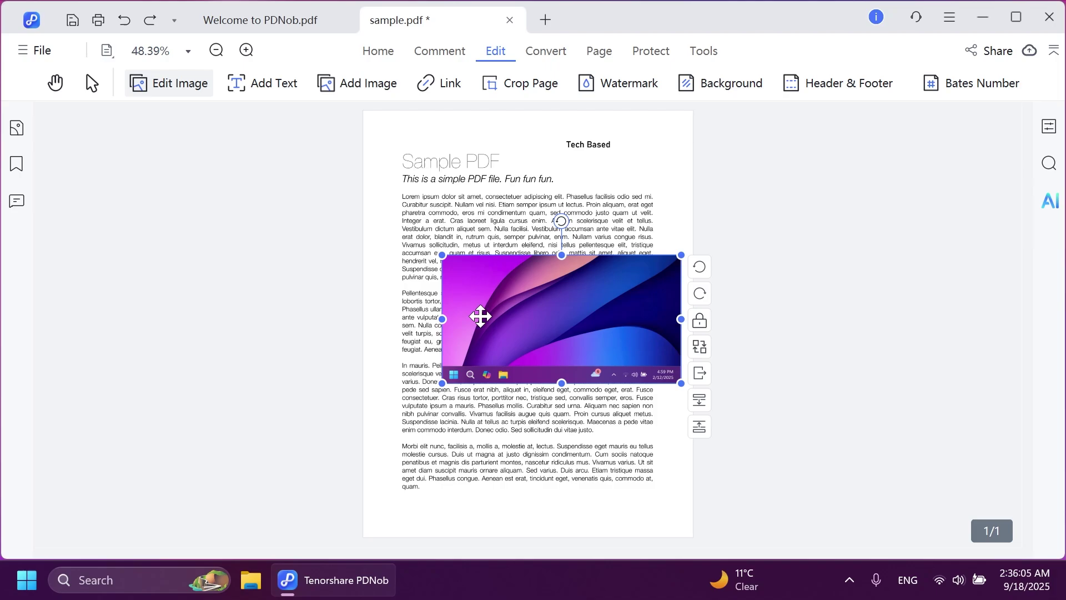
{"action": "left_click_drag", "start_coordinate": [443, 318], "coordinate": [481, 320]}
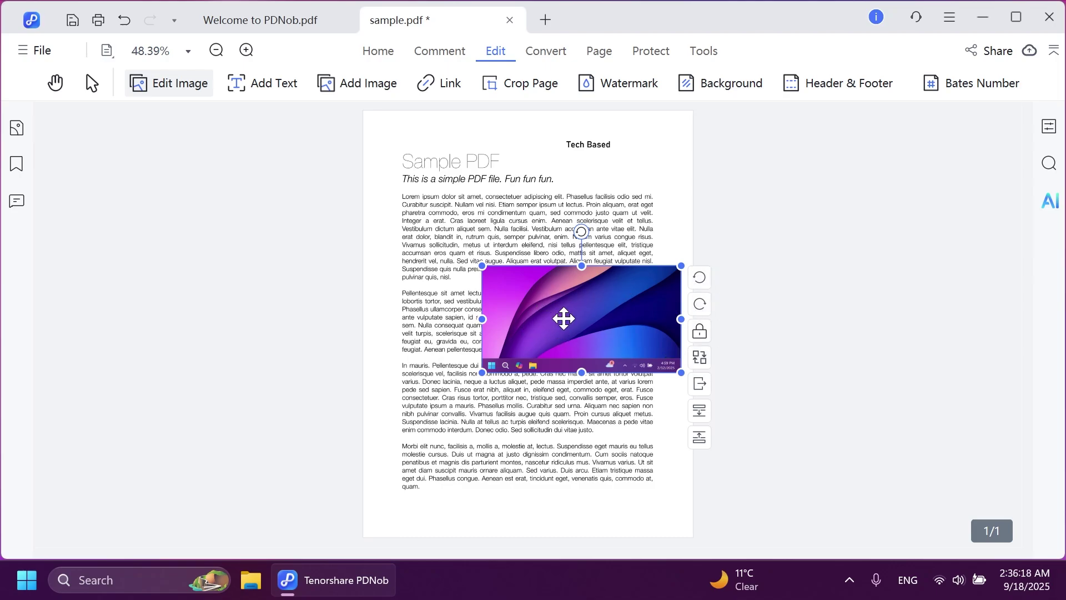
- Link the screenshot image area to the web page youtube.com/techbased
{"action": "left_click", "coordinate": [440, 85]}
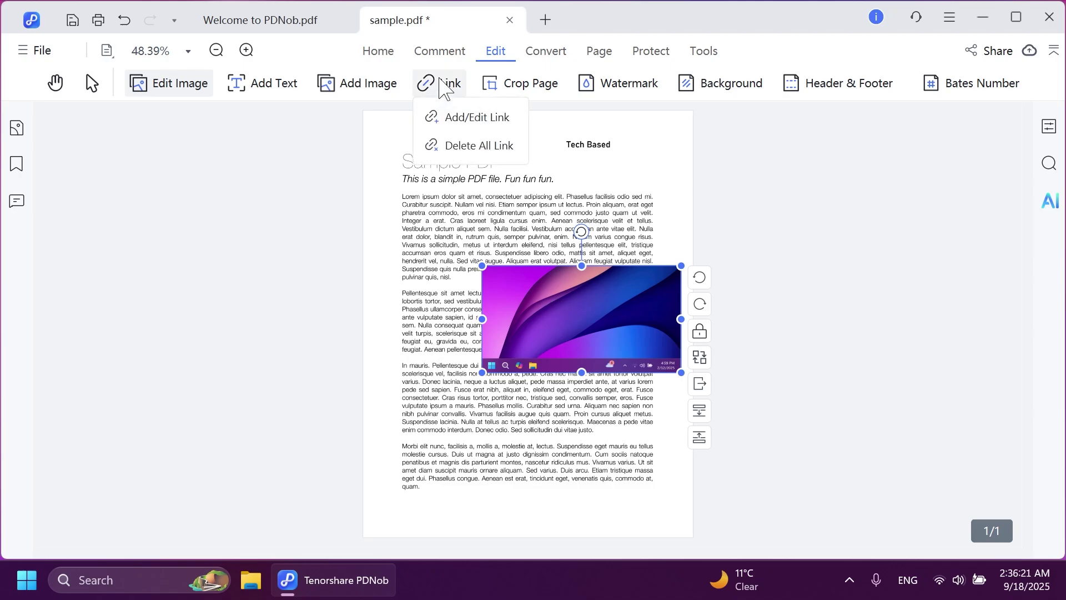
{"action": "left_click", "coordinate": [457, 118]}
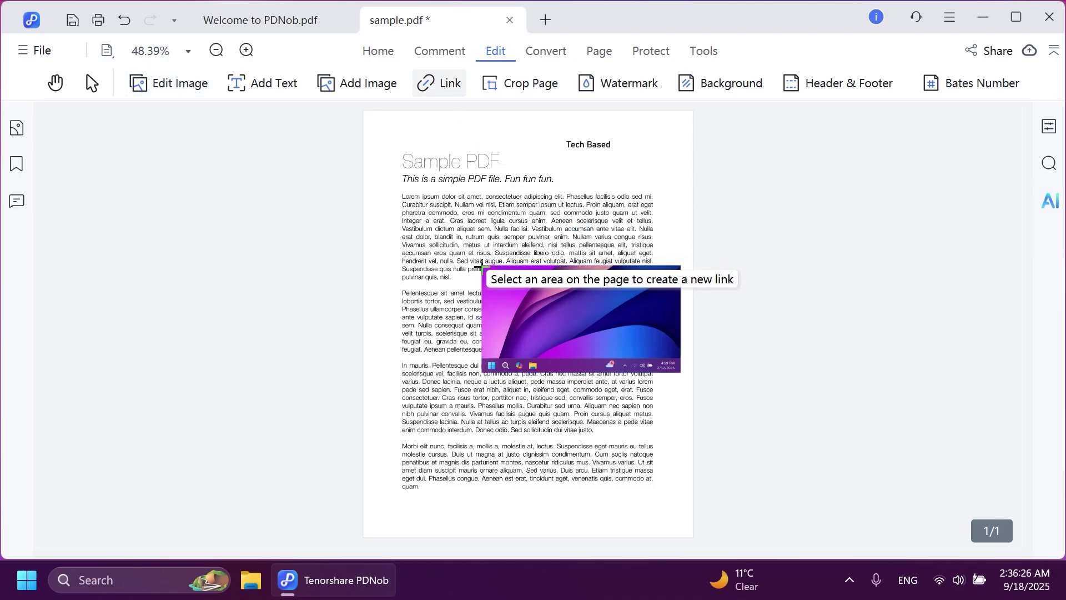
{"action": "left_click_drag", "start_coordinate": [482, 267], "coordinate": [682, 375]}
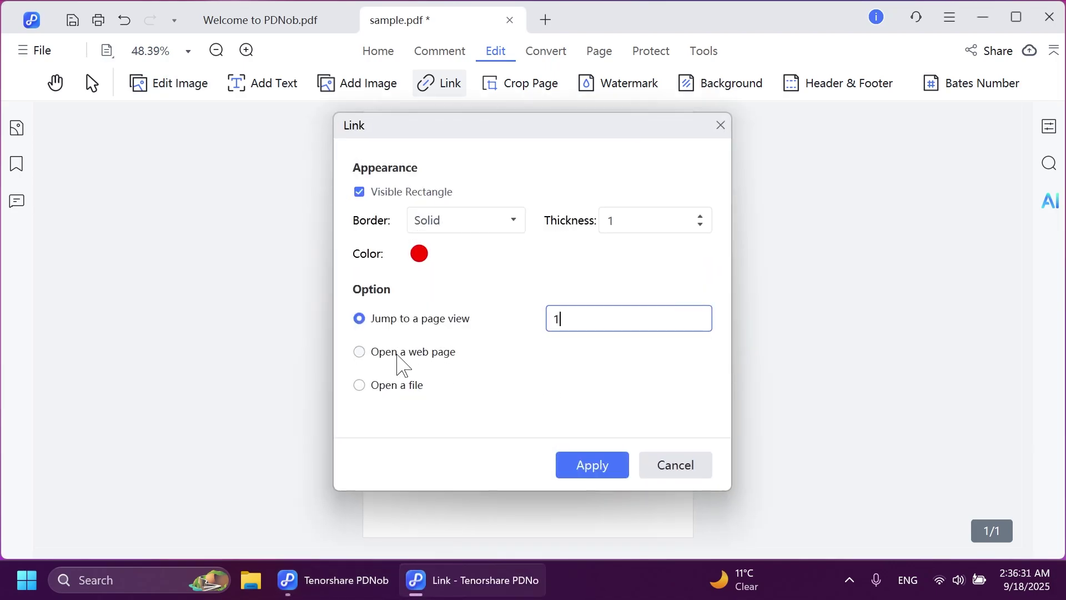
{"action": "left_click", "coordinate": [390, 358]}
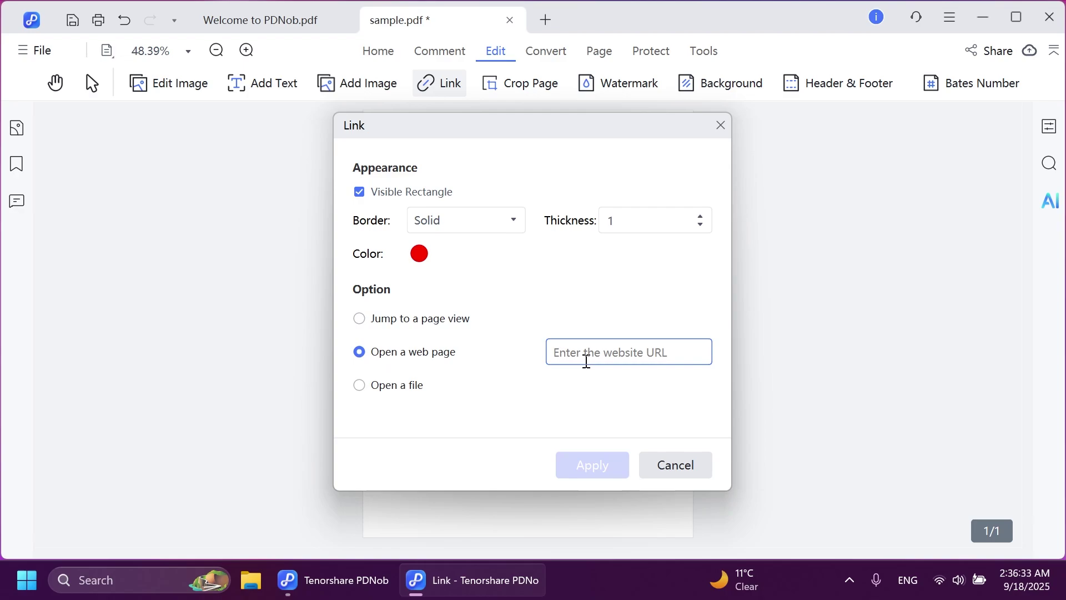
{"action": "type", "text": "youtube.com/techbased"}
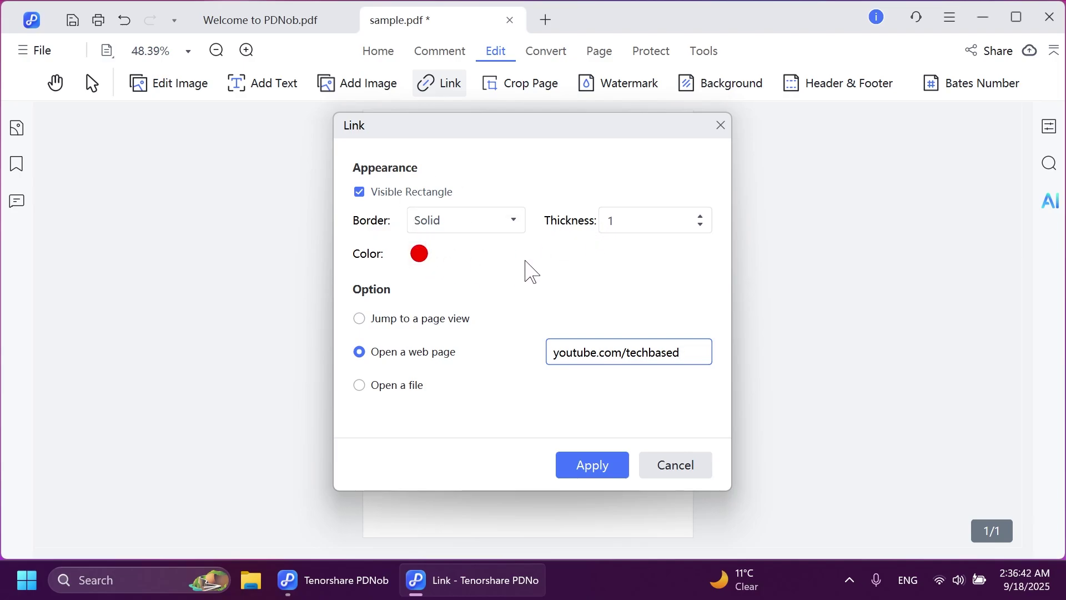
{"action": "left_click", "coordinate": [593, 467]}
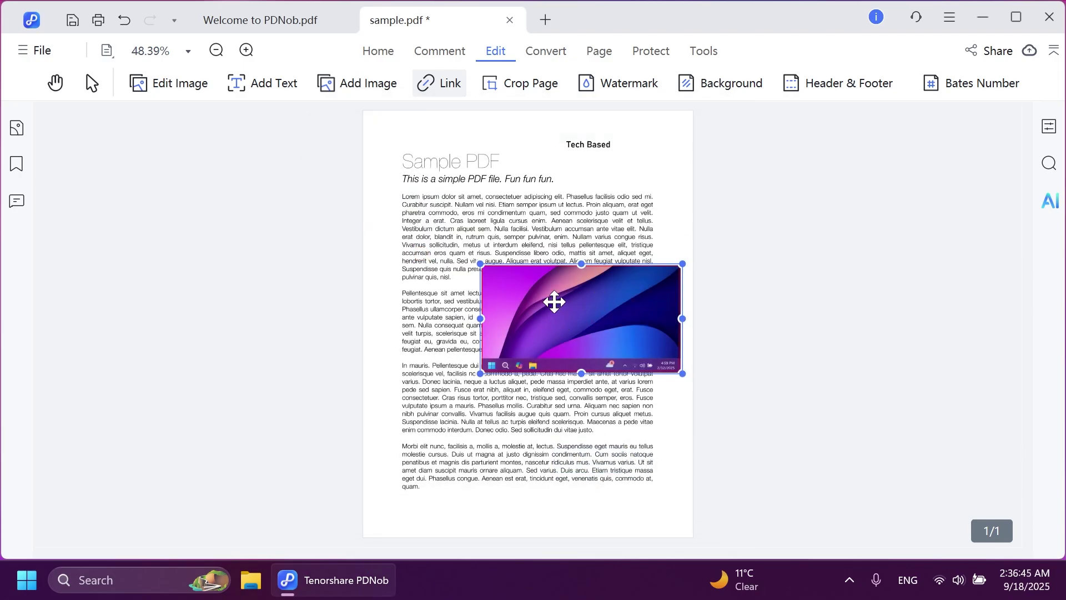
- Crop the page by 0.59 cm at the top and 1.17 cm at the left
{"action": "left_click", "coordinate": [526, 91]}
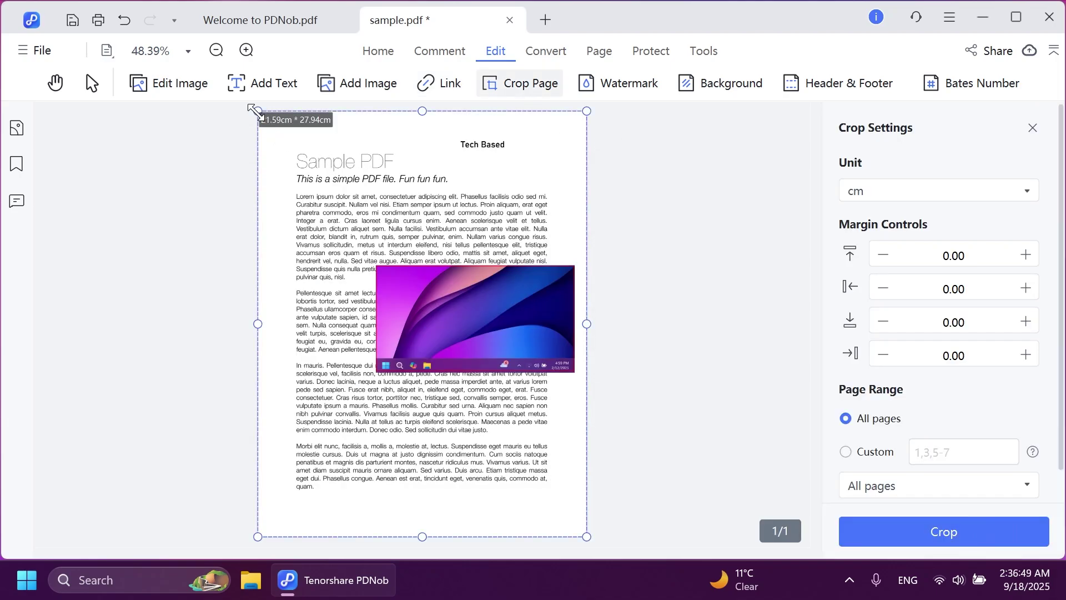
{"action": "left_click_drag", "start_coordinate": [258, 112], "coordinate": [276, 120]}
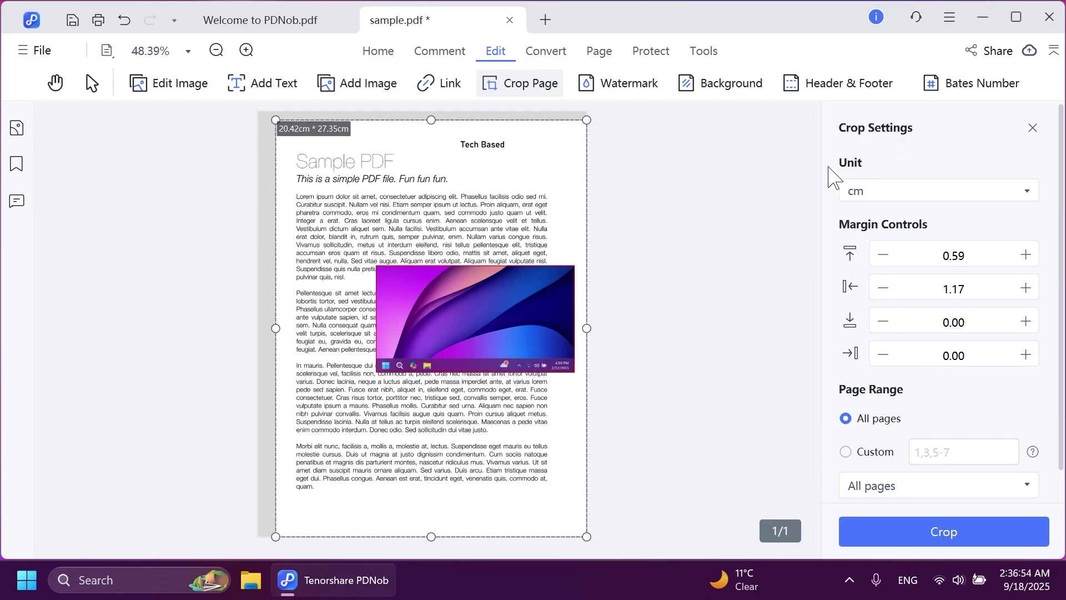
{"action": "scroll", "coordinate": [944, 233], "scroll_direction": "down", "scroll_amount": 1}
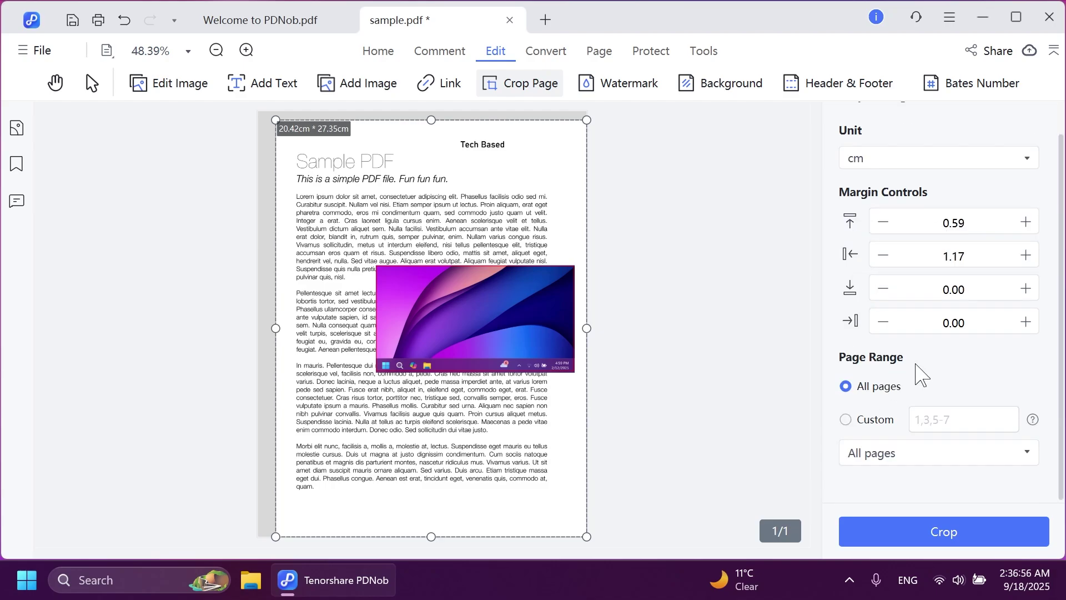
{"action": "left_click", "coordinate": [933, 538]}
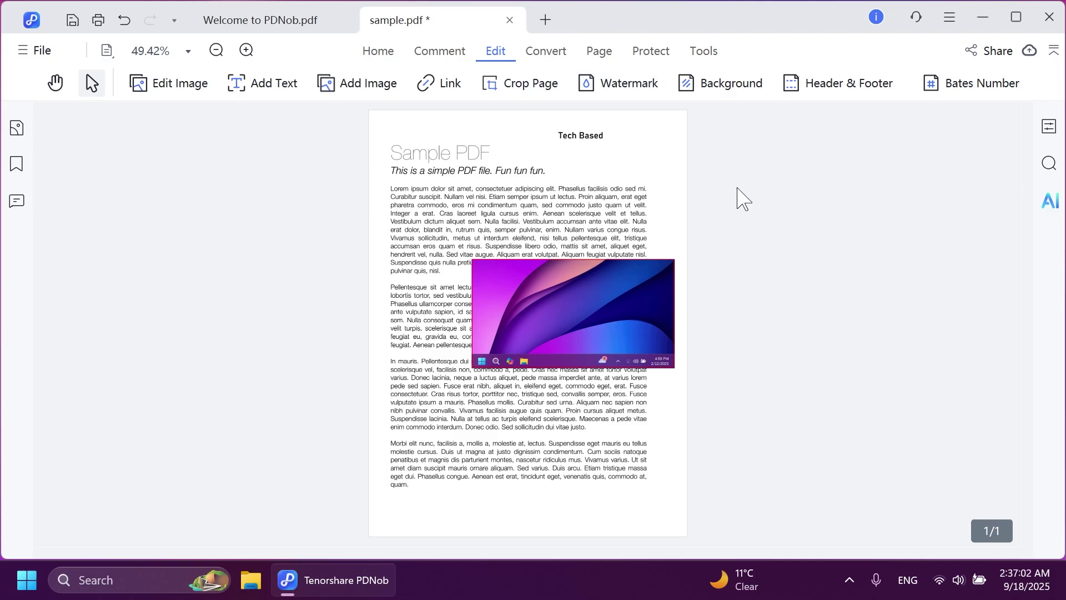
- Add a 'Tech Based' text watermark at about 50% opacity, rotated 45°
{"action": "left_click", "coordinate": [632, 84]}
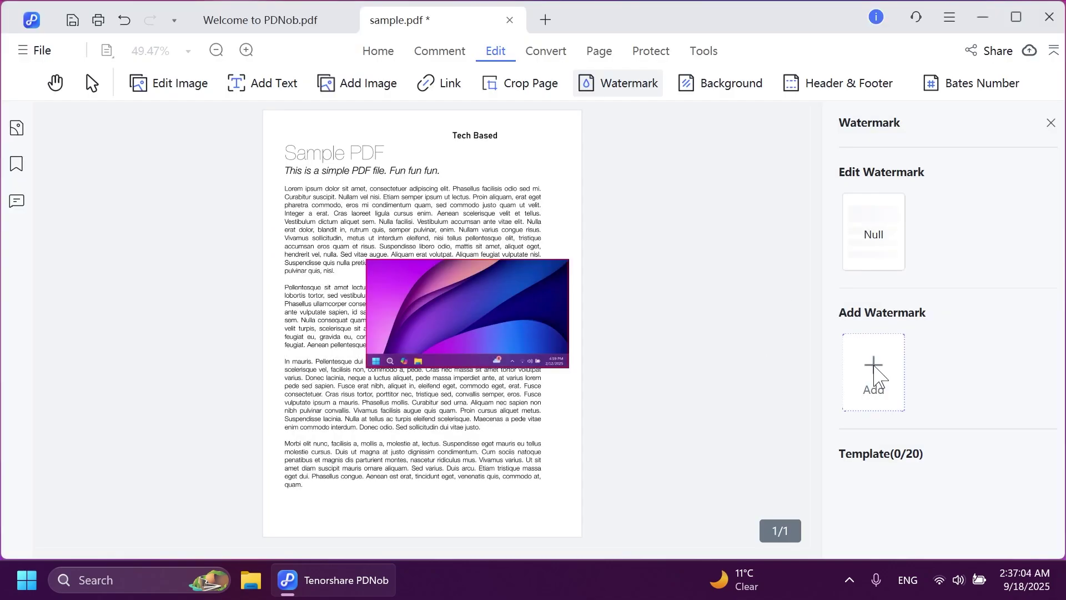
{"action": "left_click", "coordinate": [877, 375]}
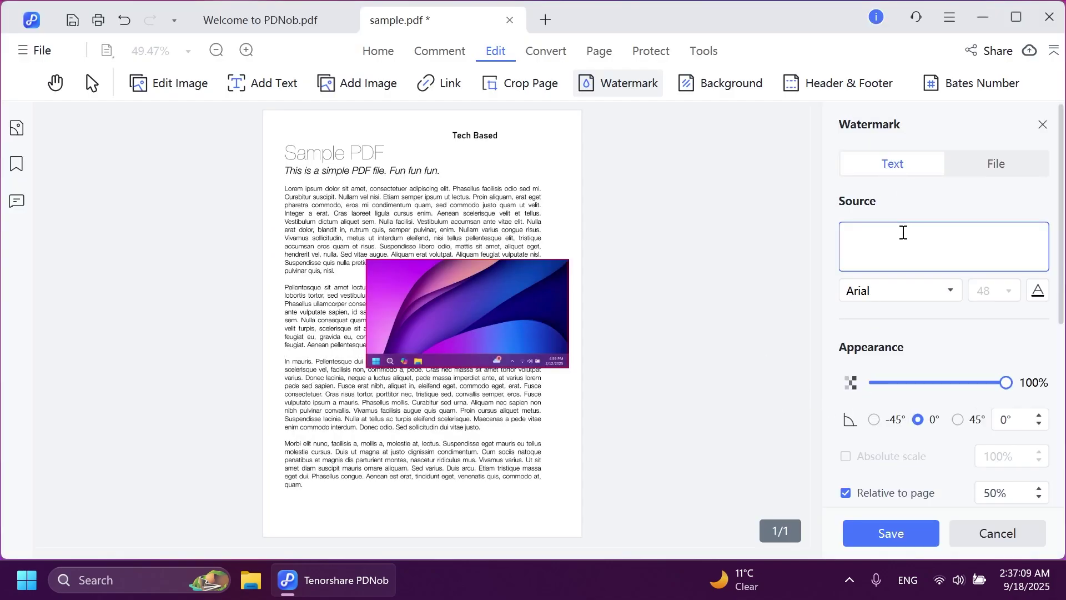
{"action": "type", "text": "Tech Based"}
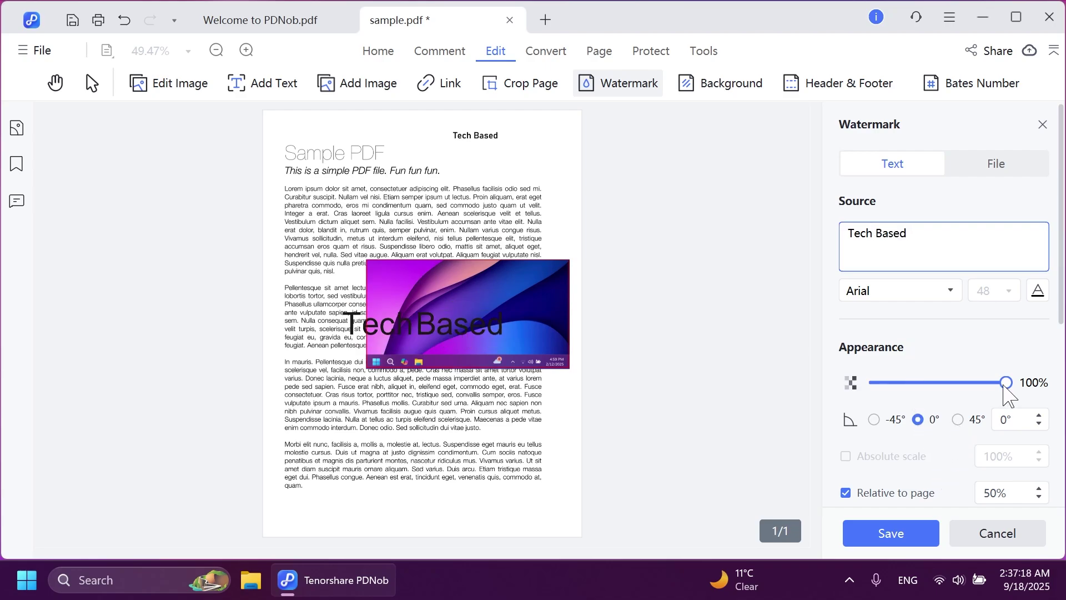
{"action": "left_click_drag", "start_coordinate": [1005, 383], "coordinate": [940, 384]}
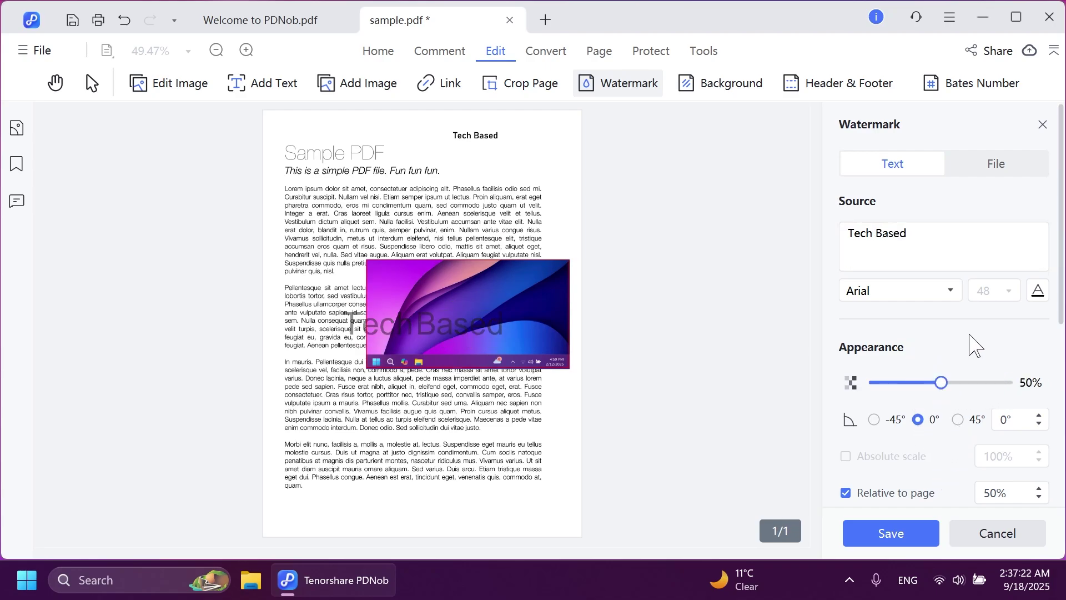
{"action": "left_click", "coordinate": [958, 420]}
{"action": "scroll", "coordinate": [944, 413], "scroll_direction": "down", "scroll_amount": 5}
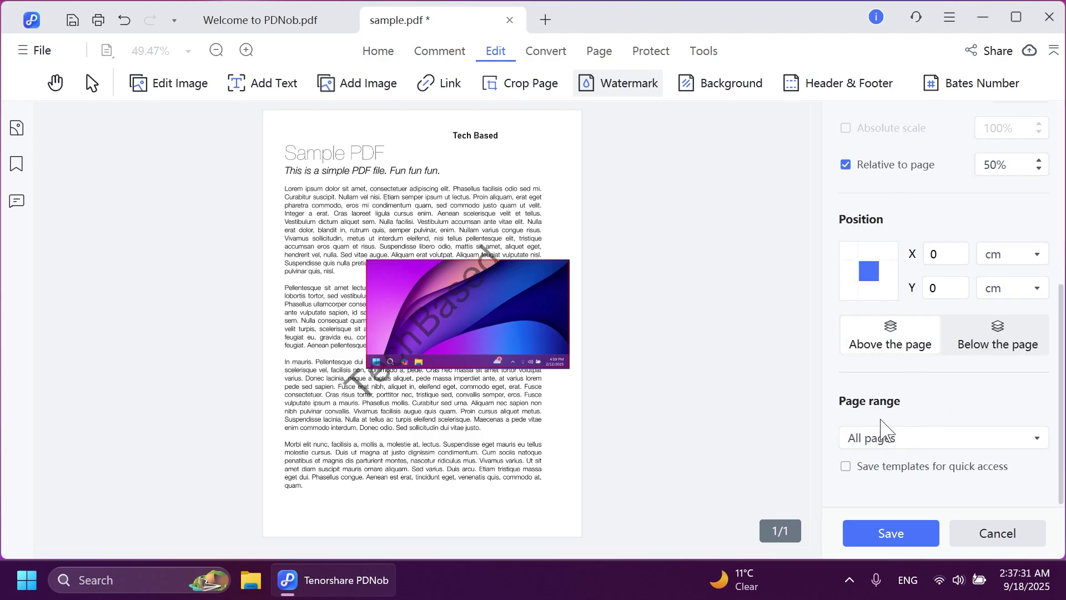
{"action": "left_click", "coordinate": [899, 534]}
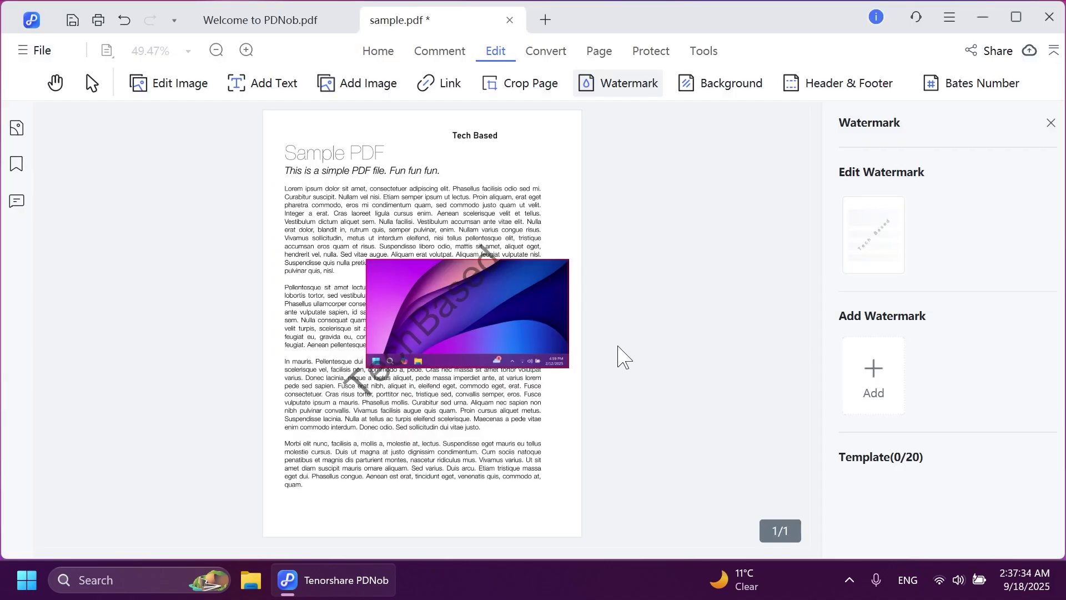
- Add a new page background and apply the pending background change
{"action": "left_click", "coordinate": [717, 84]}
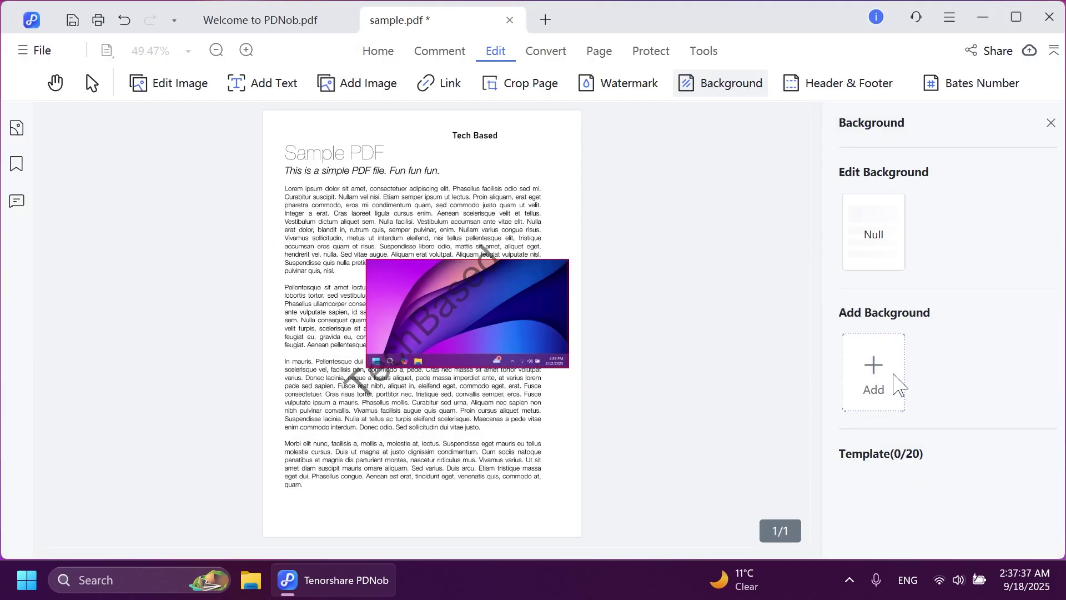
{"action": "left_click", "coordinate": [900, 383]}
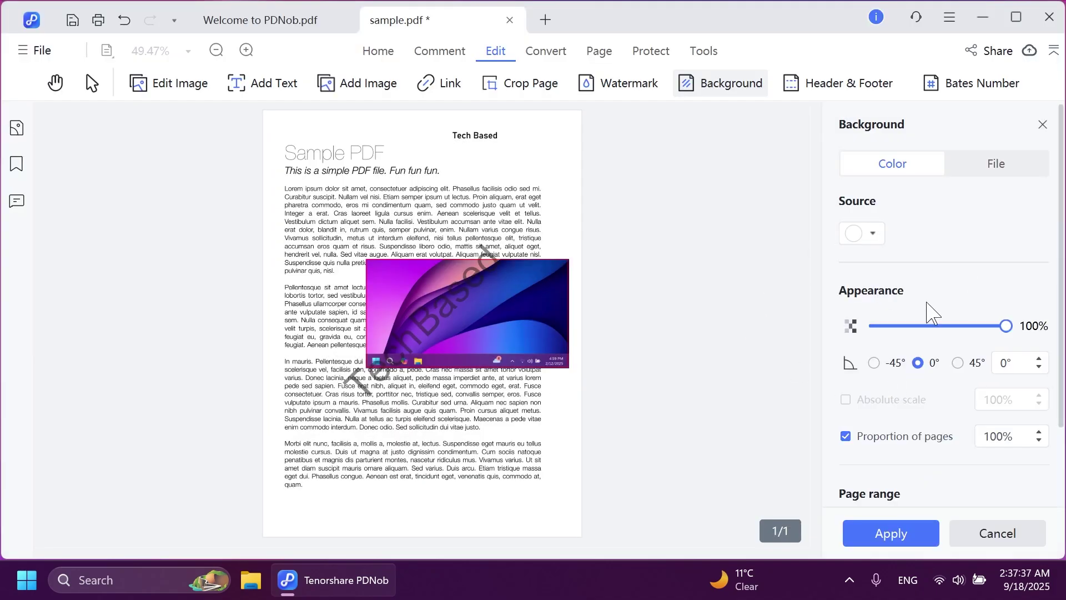
{"action": "left_click", "coordinate": [815, 87]}
{"action": "left_click", "coordinate": [606, 344]}
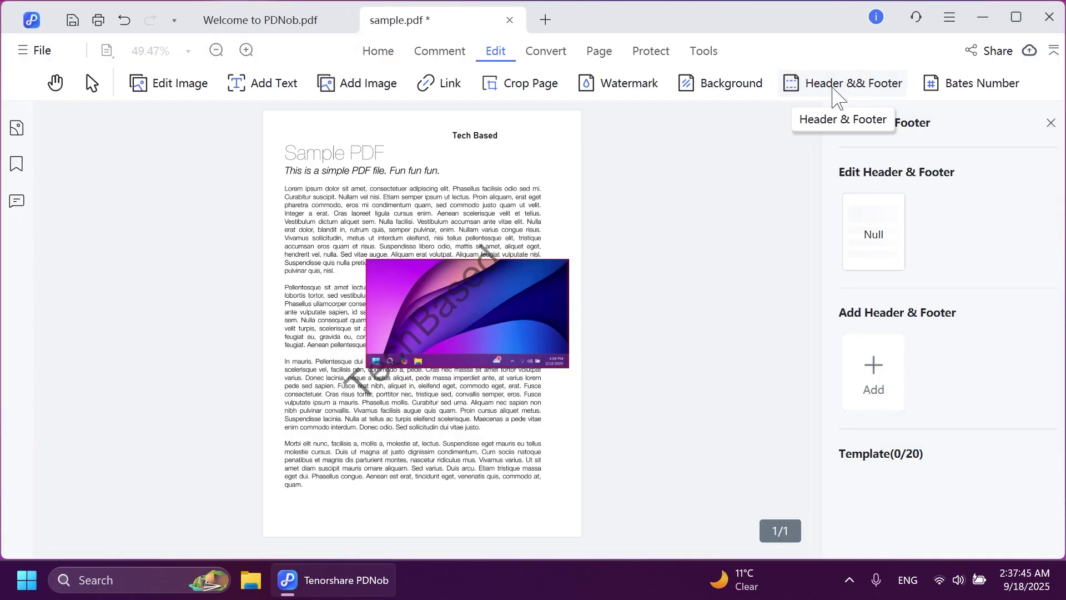
- Stamp a Bates number starting at 0001 onto the page
{"action": "left_click", "coordinate": [962, 89]}
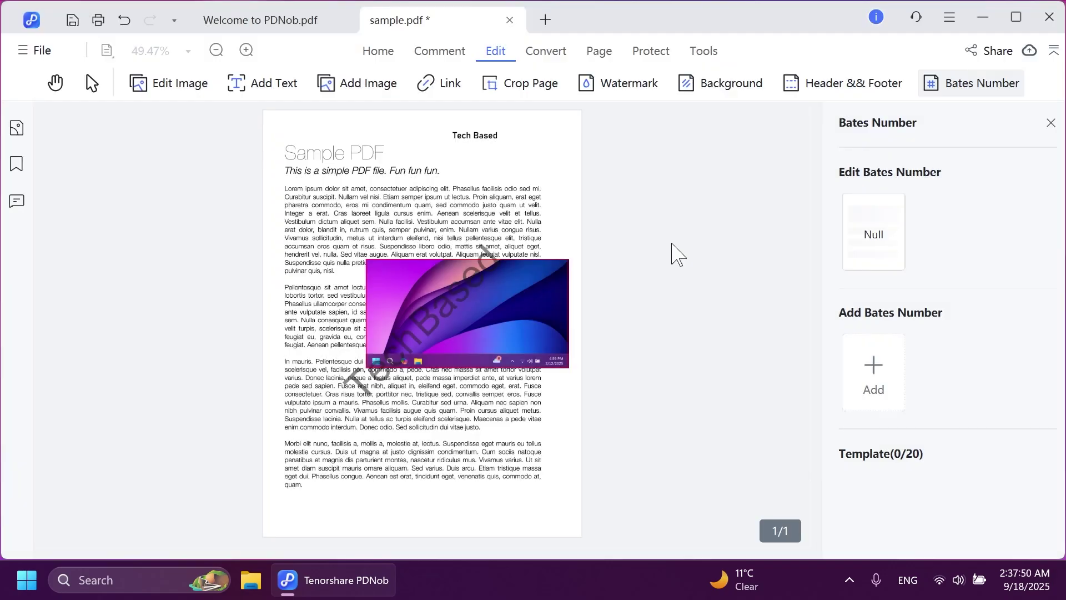
{"action": "scroll", "coordinate": [943, 222], "scroll_direction": "down", "scroll_amount": 5}
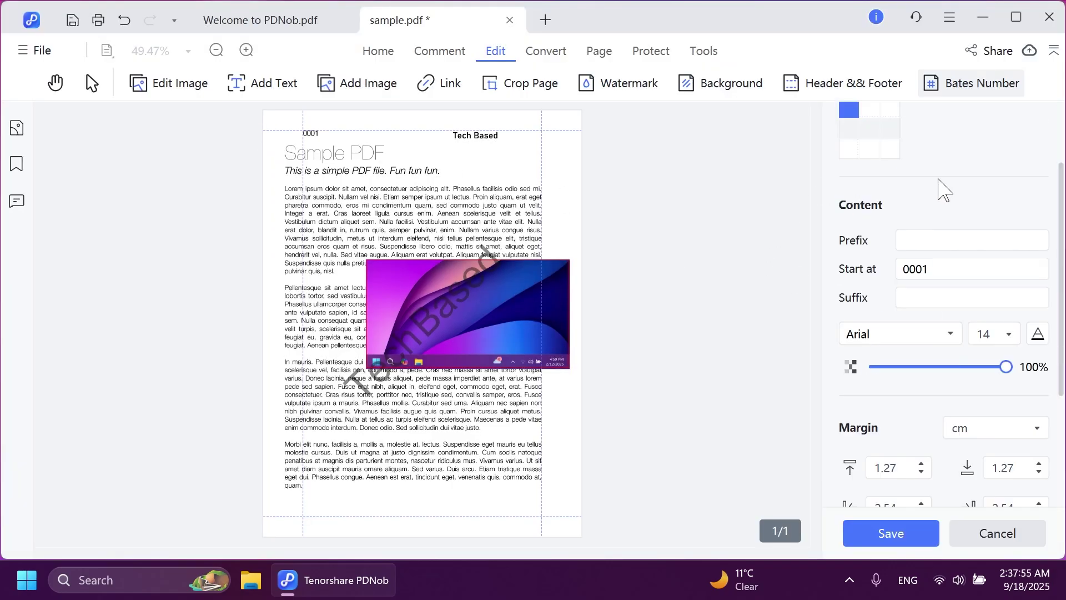
{"action": "scroll", "coordinate": [950, 286], "scroll_direction": "down", "scroll_amount": 1}
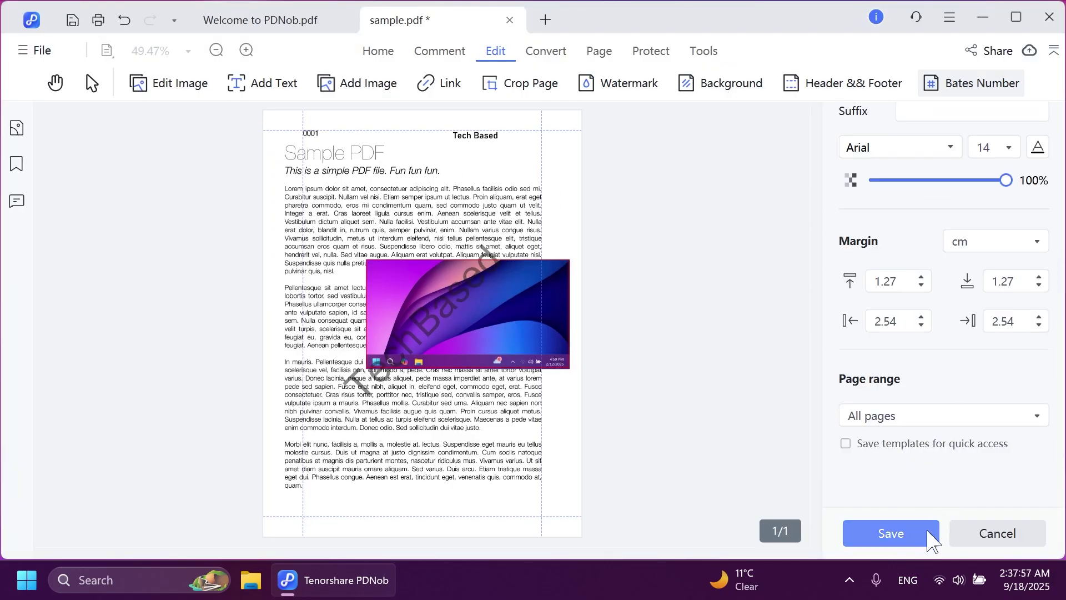
{"action": "left_click", "coordinate": [889, 534]}
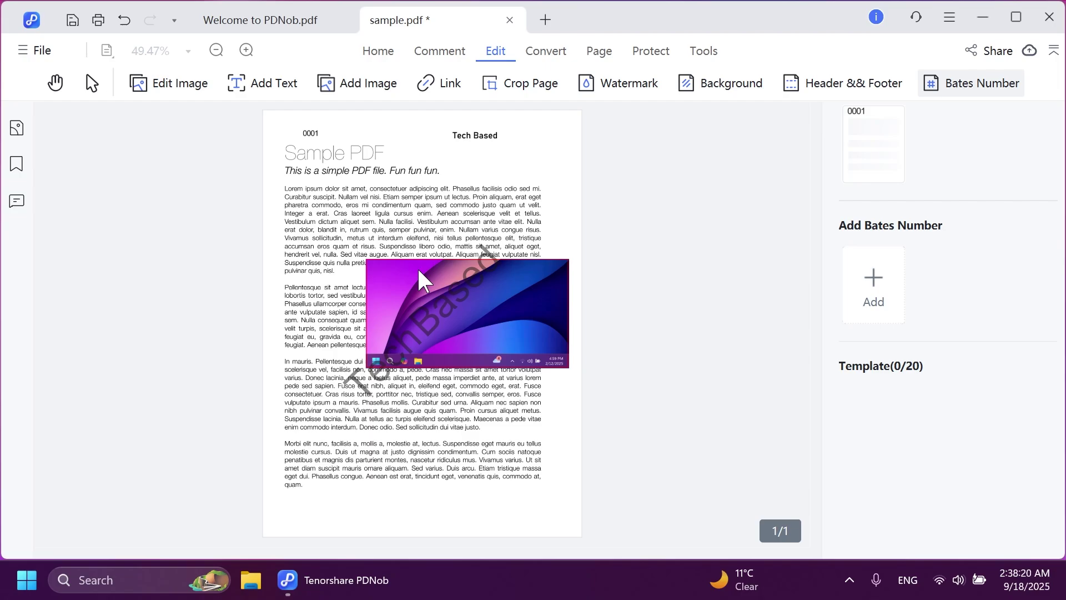
- Insert a blank page after page 1
{"action": "left_click", "coordinate": [605, 53]}
{"action": "left_click", "coordinate": [545, 84]}
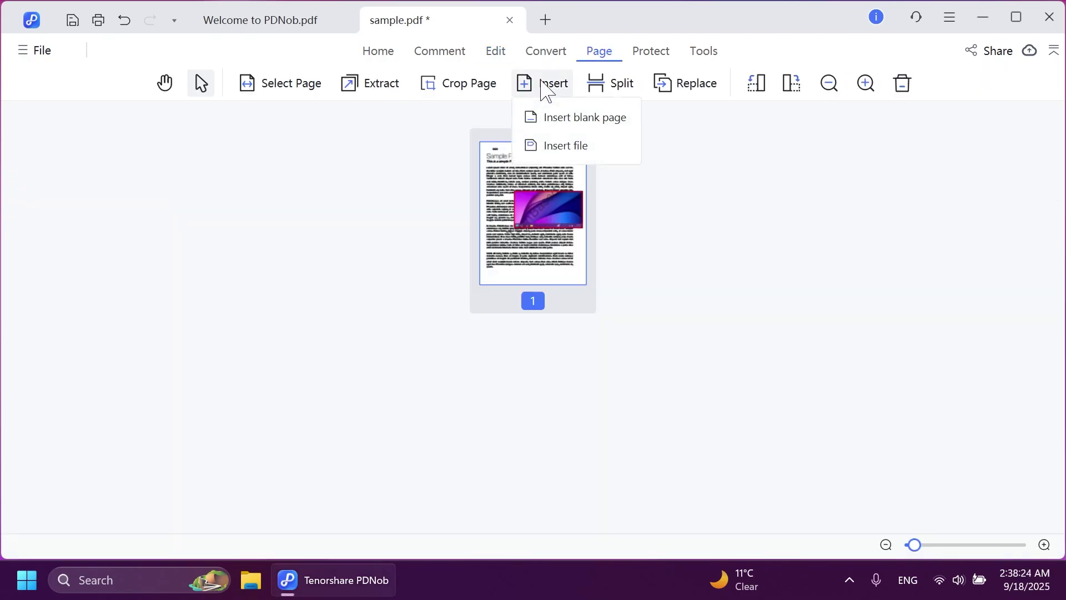
{"action": "left_click", "coordinate": [590, 119]}
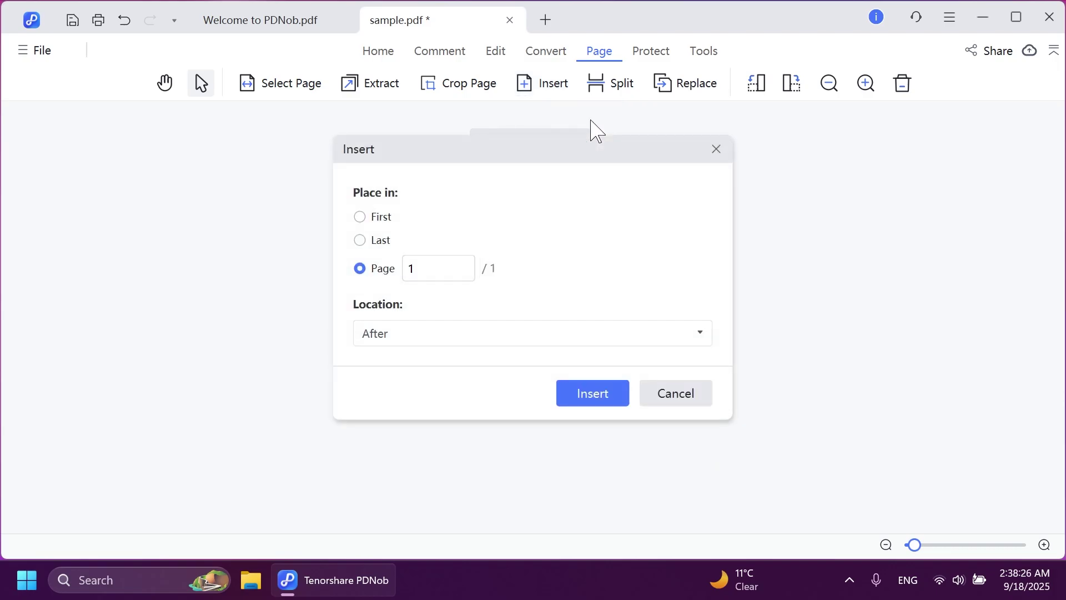
{"action": "left_click", "coordinate": [592, 401]}
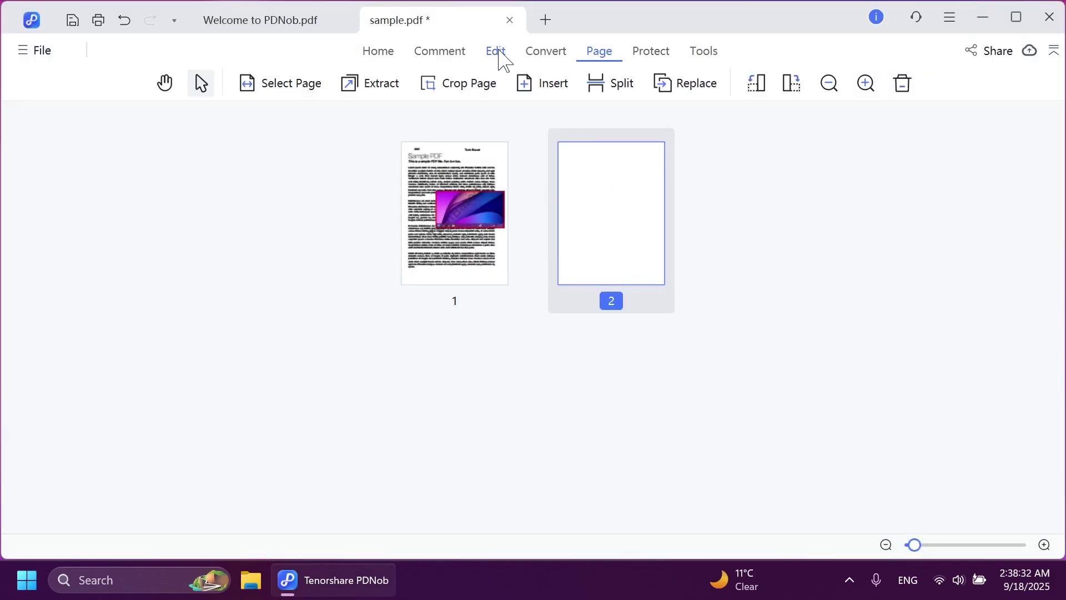
{"action": "left_click", "coordinate": [497, 50]}
{"action": "scroll", "coordinate": [452, 290], "scroll_direction": "down", "scroll_amount": 10}
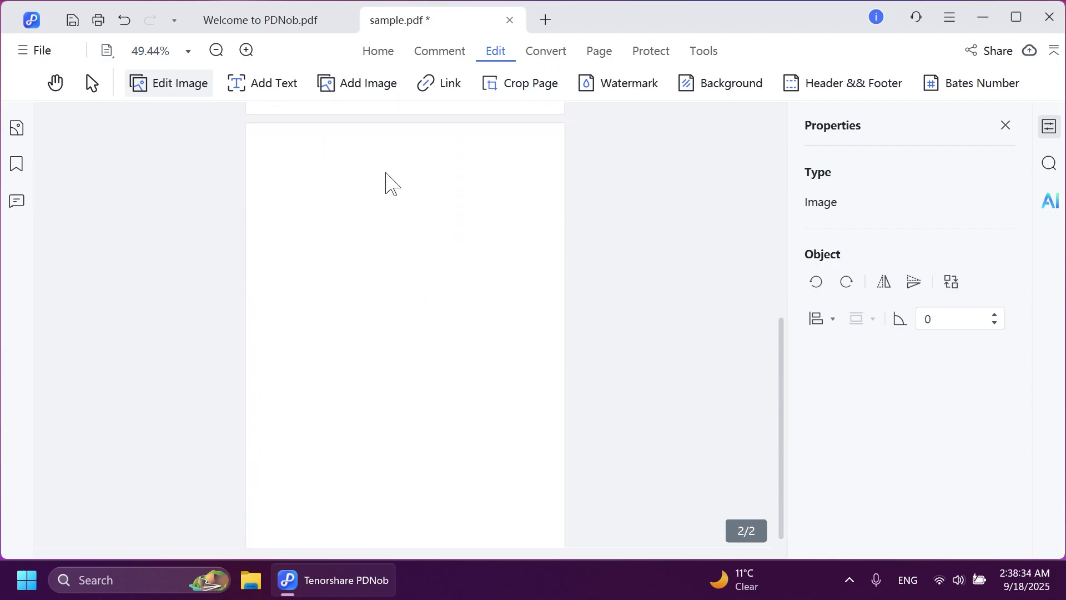
{"action": "left_click", "coordinate": [377, 86]}
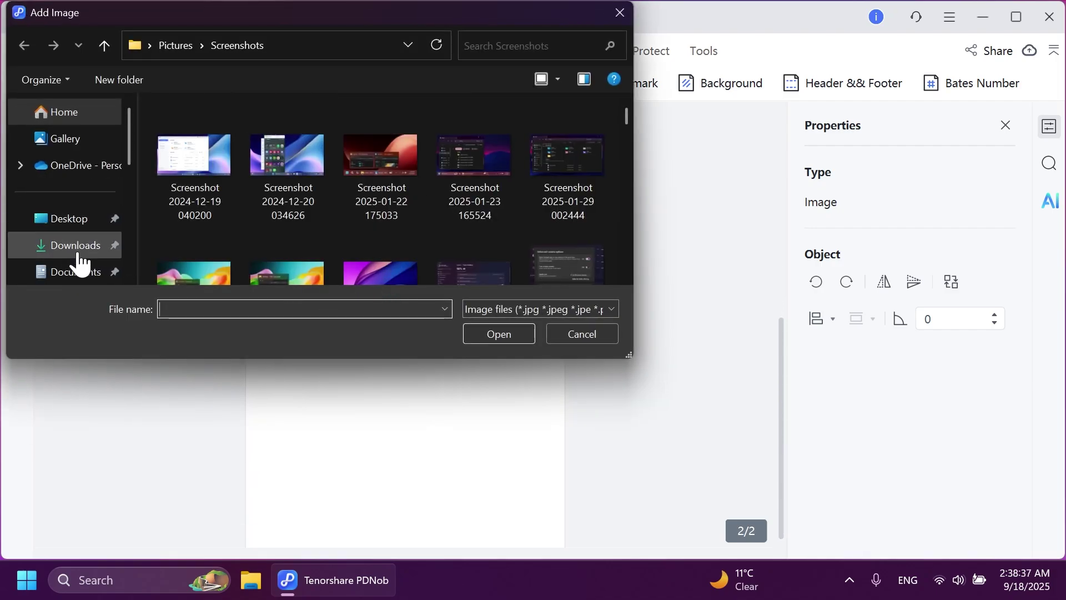
{"action": "scroll", "coordinate": [78, 261], "scroll_direction": "down", "scroll_amount": 3}
{"action": "left_click", "coordinate": [67, 214]}
{"action": "left_click", "coordinate": [377, 155]}
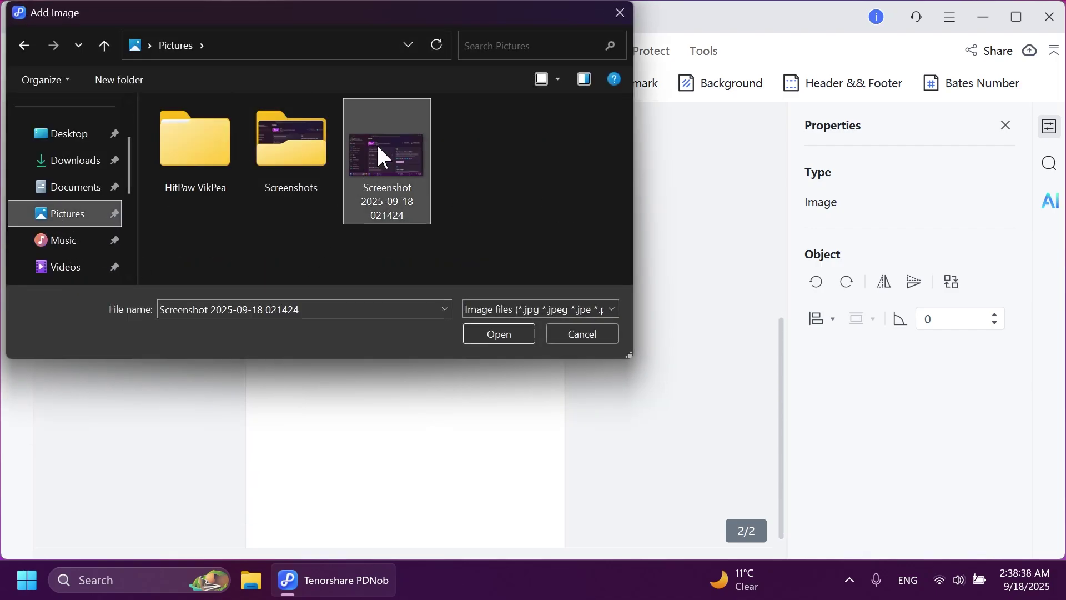
{"action": "left_click", "coordinate": [498, 334]}
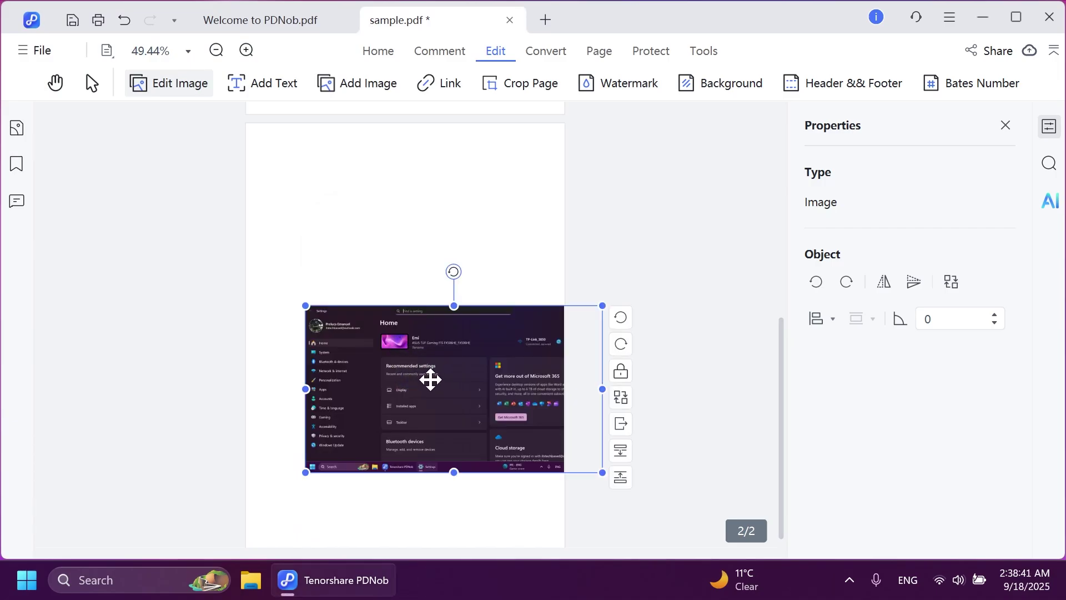
{"action": "left_click_drag", "start_coordinate": [430, 379], "coordinate": [392, 345]}
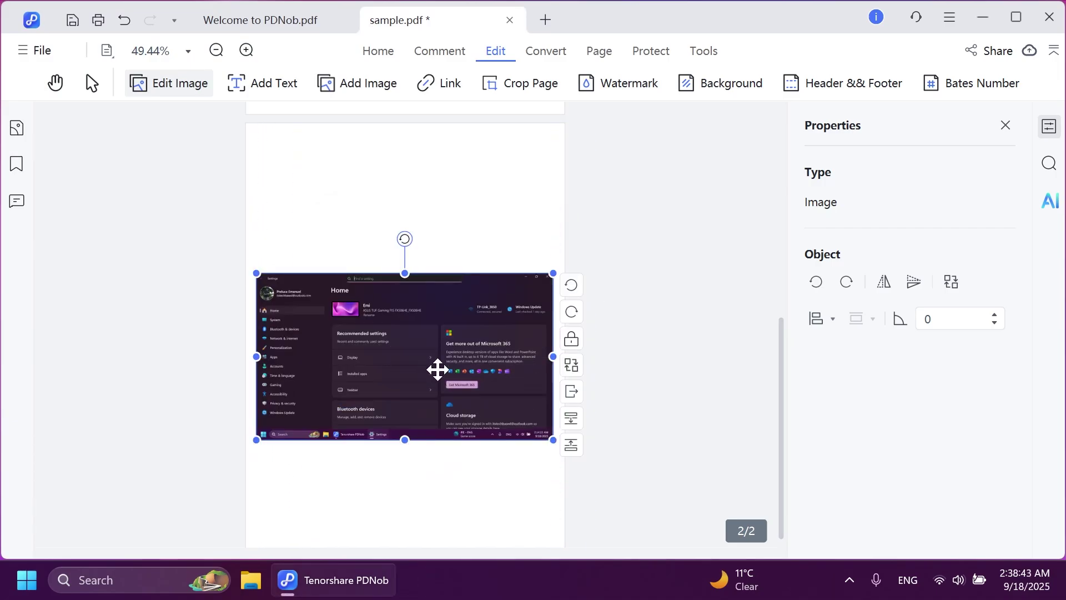
- Save the document and download the OCR plugin
{"action": "left_click", "coordinate": [386, 58]}
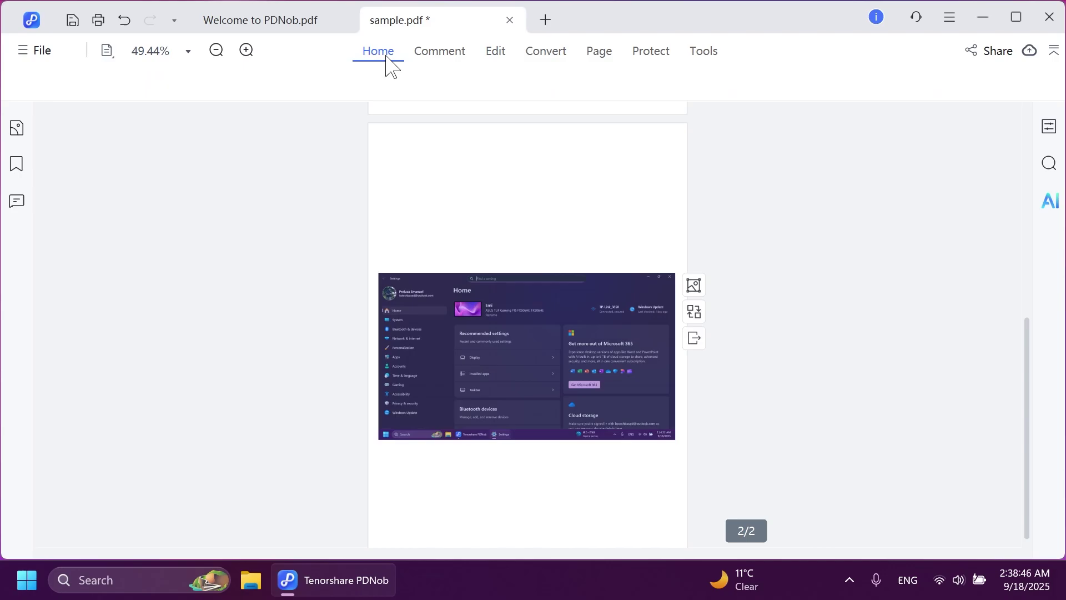
{"action": "left_click", "coordinate": [501, 88]}
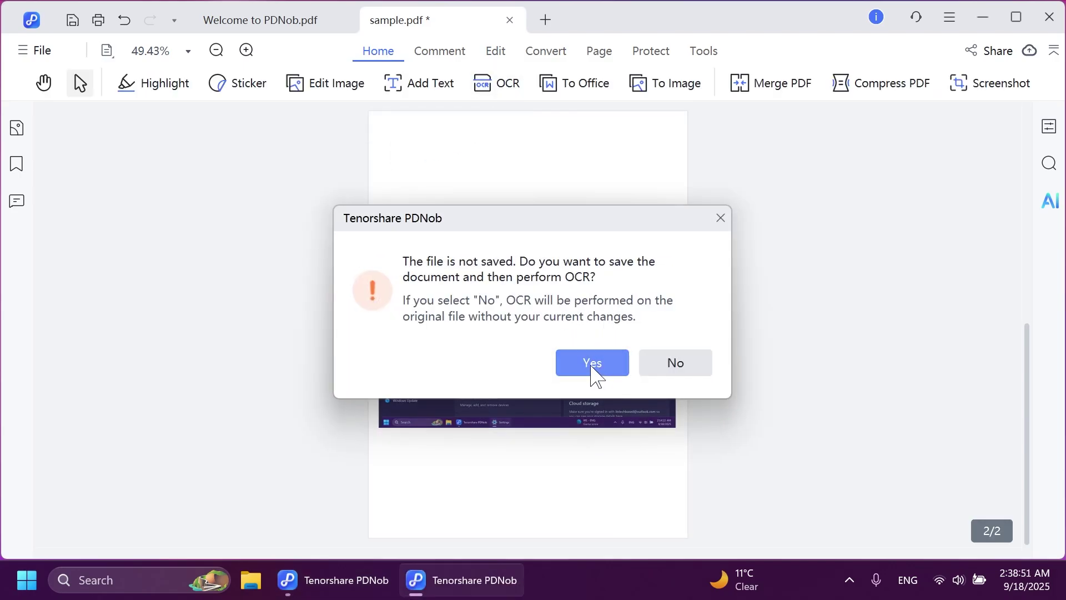
{"action": "left_click", "coordinate": [592, 364]}
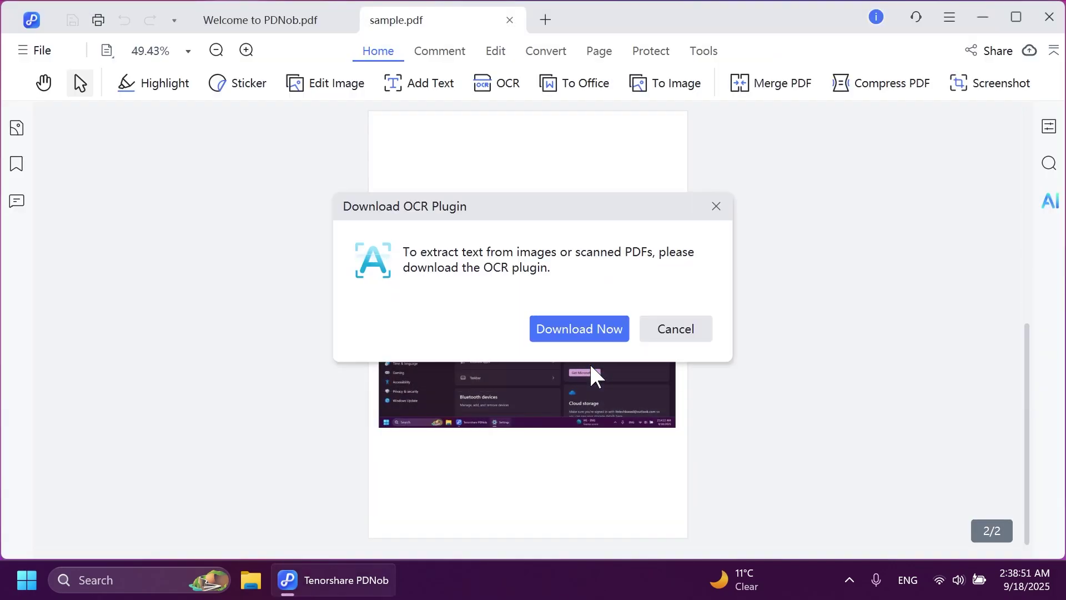
{"action": "left_click", "coordinate": [578, 332]}
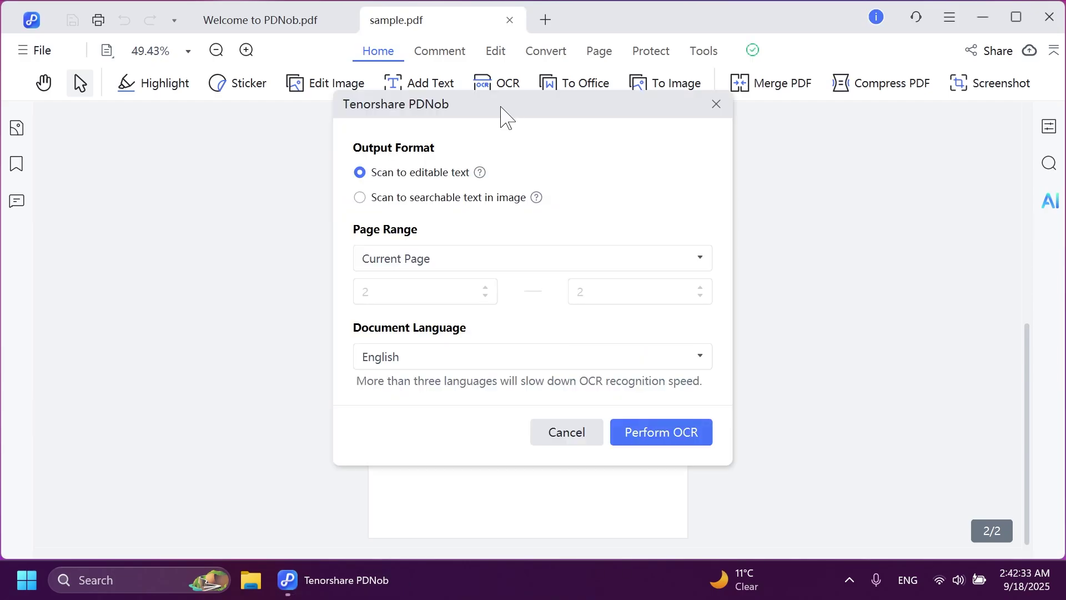
- Run OCR on the current page only, scanning it to editable English text
{"action": "left_click_drag", "start_coordinate": [540, 114], "coordinate": [783, 114]}
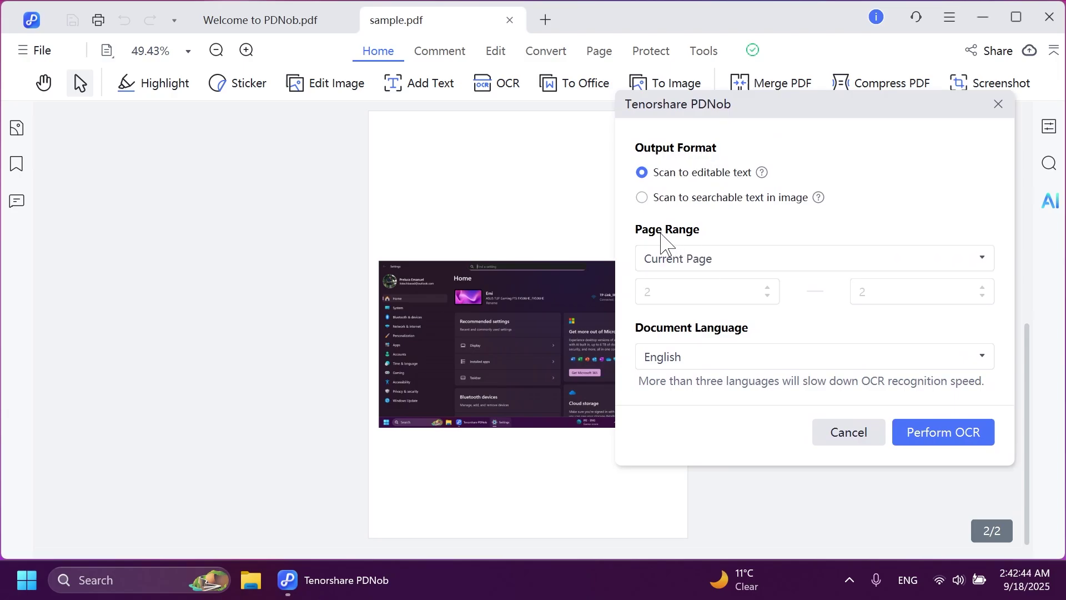
{"action": "left_click", "coordinate": [749, 259]}
{"action": "left_click", "coordinate": [716, 258]}
{"action": "left_click", "coordinate": [933, 433]}
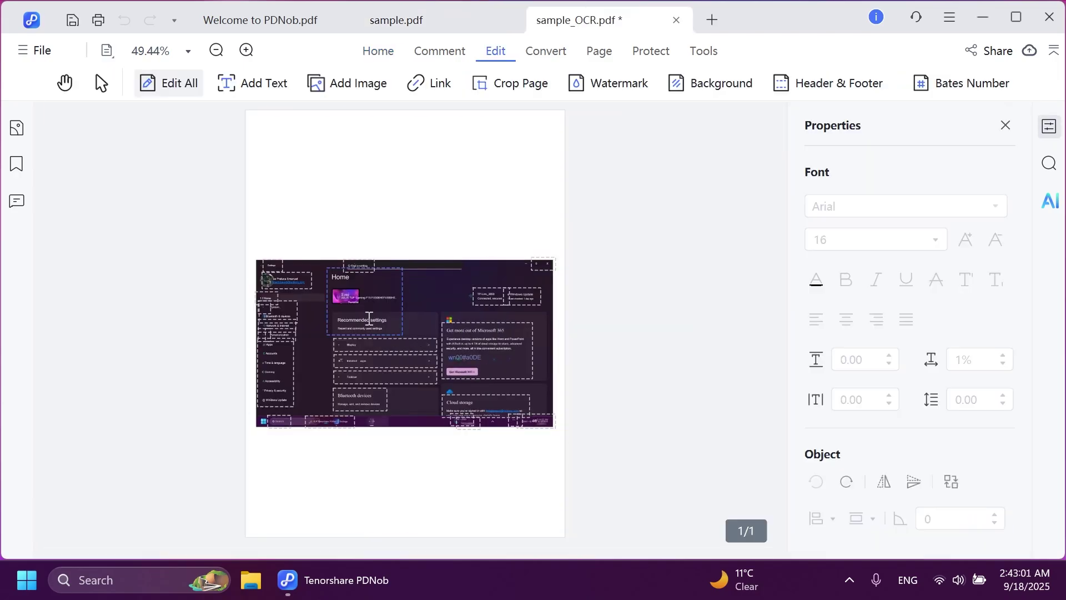
- Trim 'desktop' to 'des' in the 'Get more out of Microsoft 365' text, then show the Convert tools
{"action": "scroll", "coordinate": [391, 396], "scroll_direction": "up", "scroll_amount": 6}
{"action": "scroll", "coordinate": [391, 386], "scroll_direction": "down", "scroll_amount": 2}
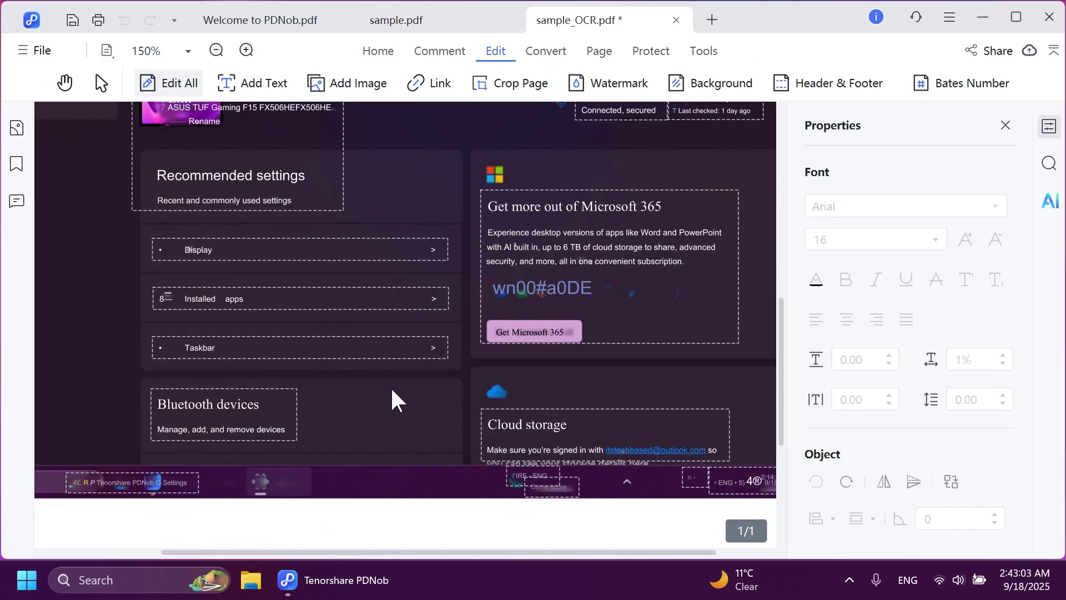
{"action": "left_click", "coordinate": [552, 234]}
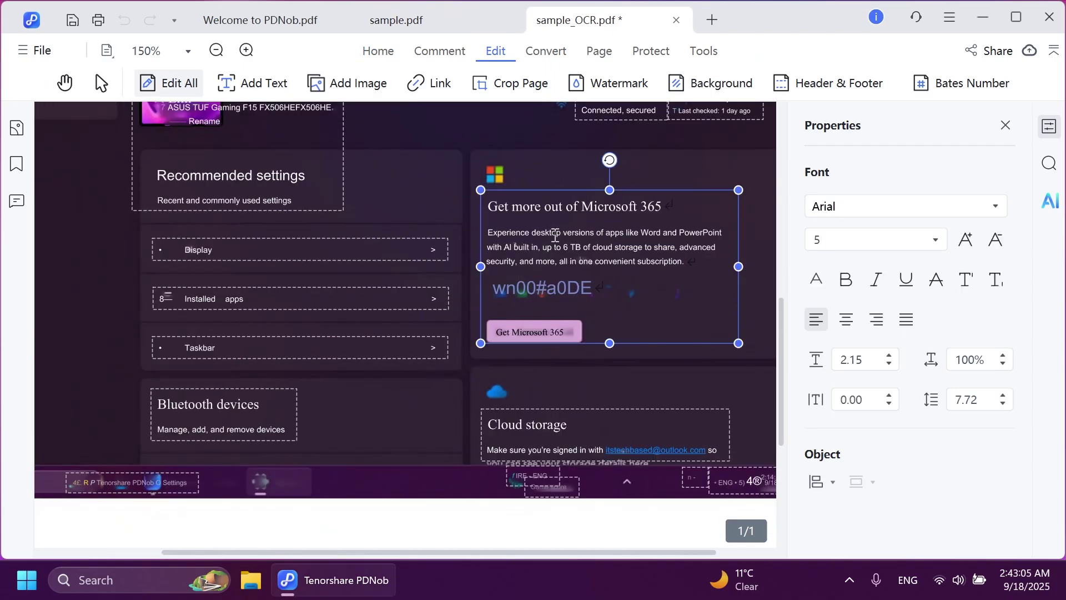
{"action": "key", "text": "Delete"}
{"action": "key", "text": "Delete"}
{"action": "key", "text": "Delete"}
{"action": "key", "text": "Delete"}
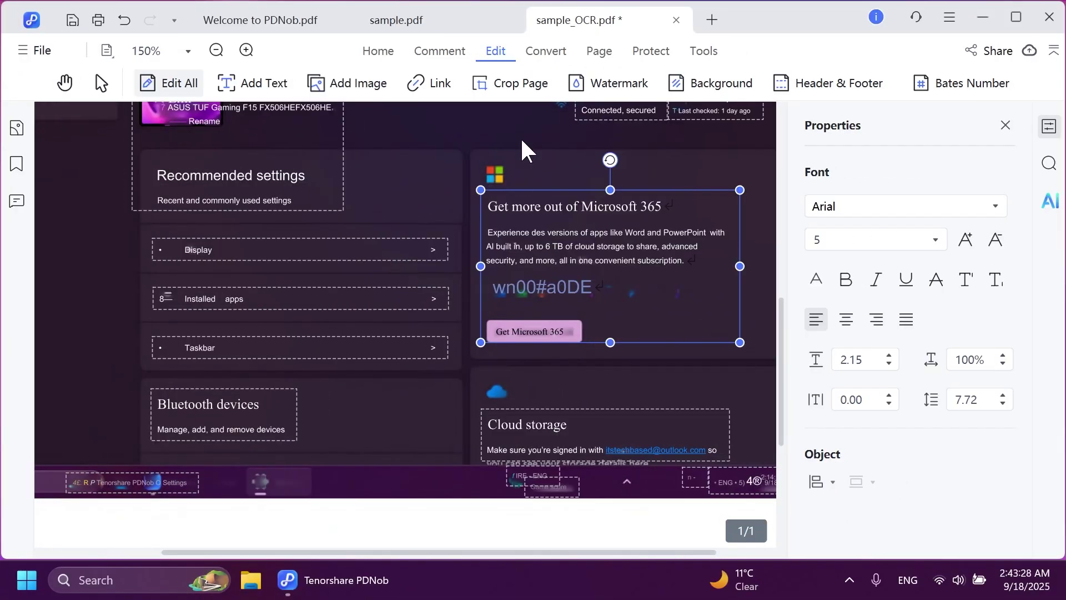
{"action": "left_click", "coordinate": [547, 54]}
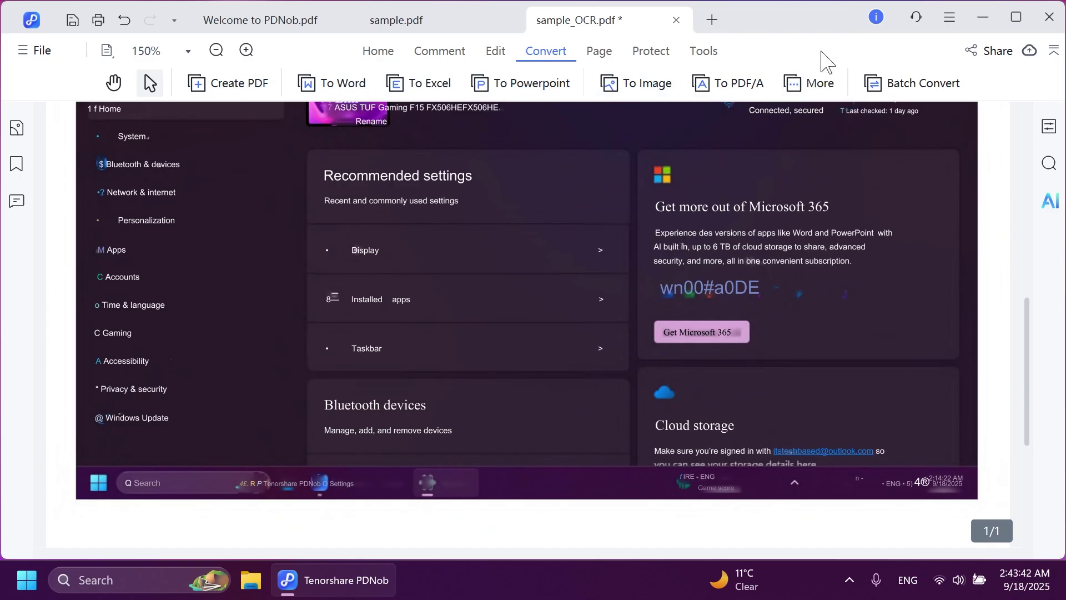
- Close the sample_OCR.pdf document without saving the OCR copy
{"action": "left_click", "coordinate": [903, 92]}
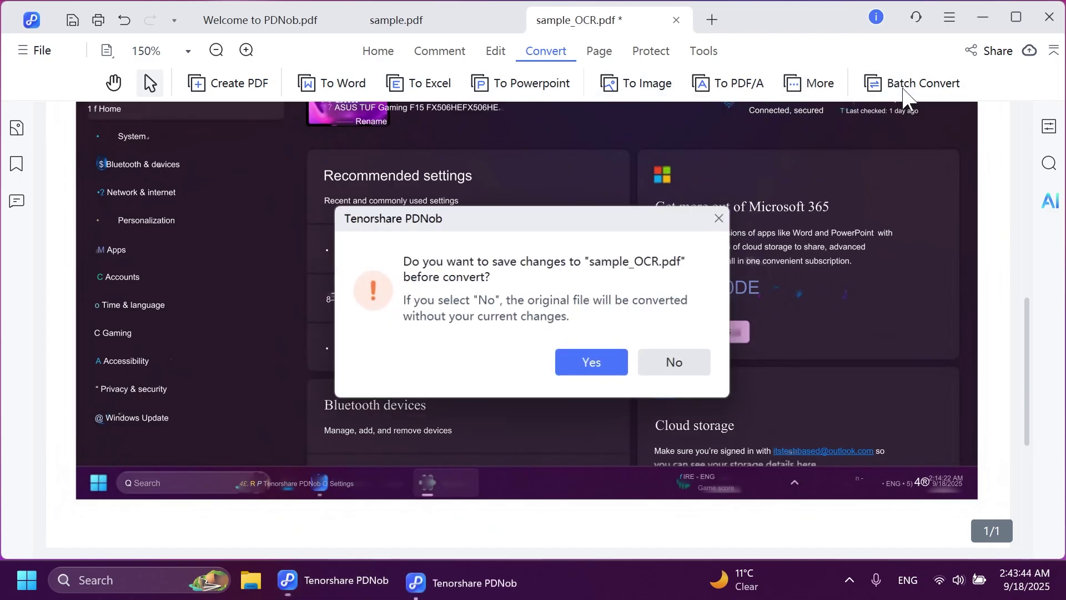
{"action": "left_click", "coordinate": [594, 361]}
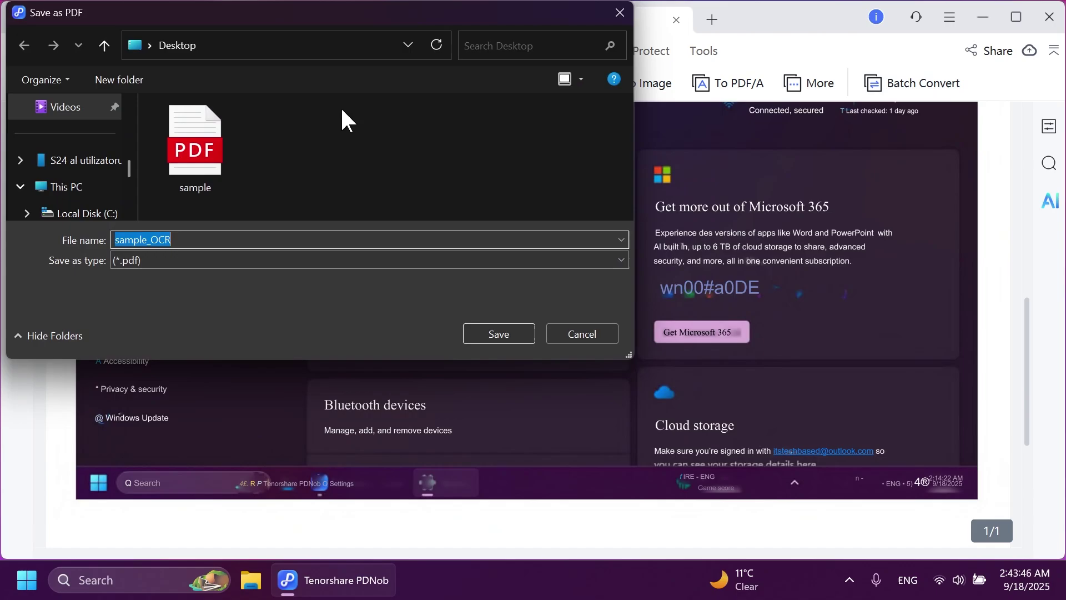
{"action": "left_click", "coordinate": [604, 334]}
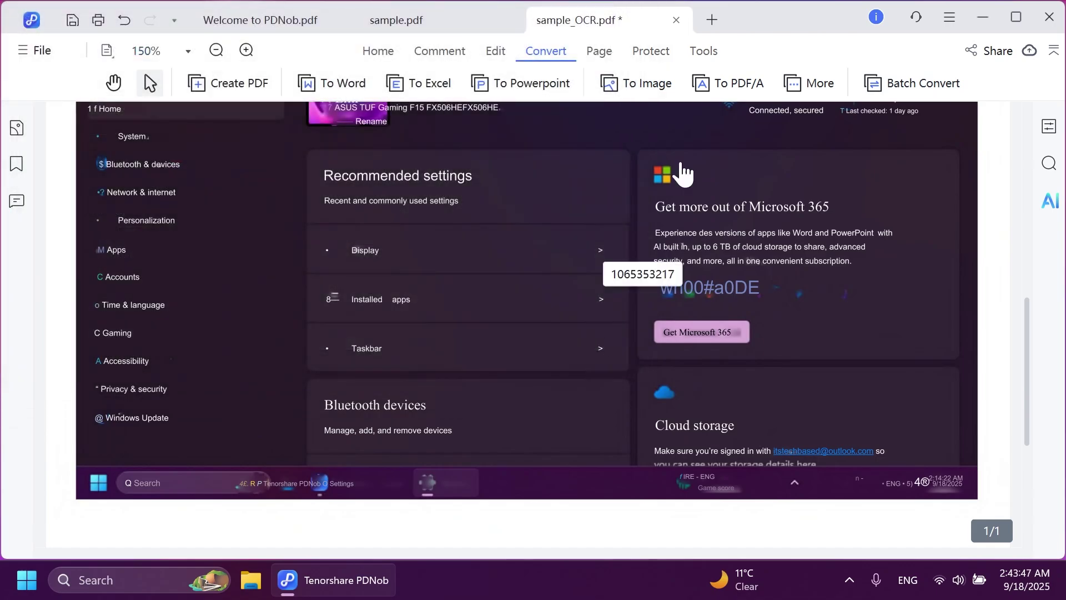
{"action": "left_click", "coordinate": [913, 86]}
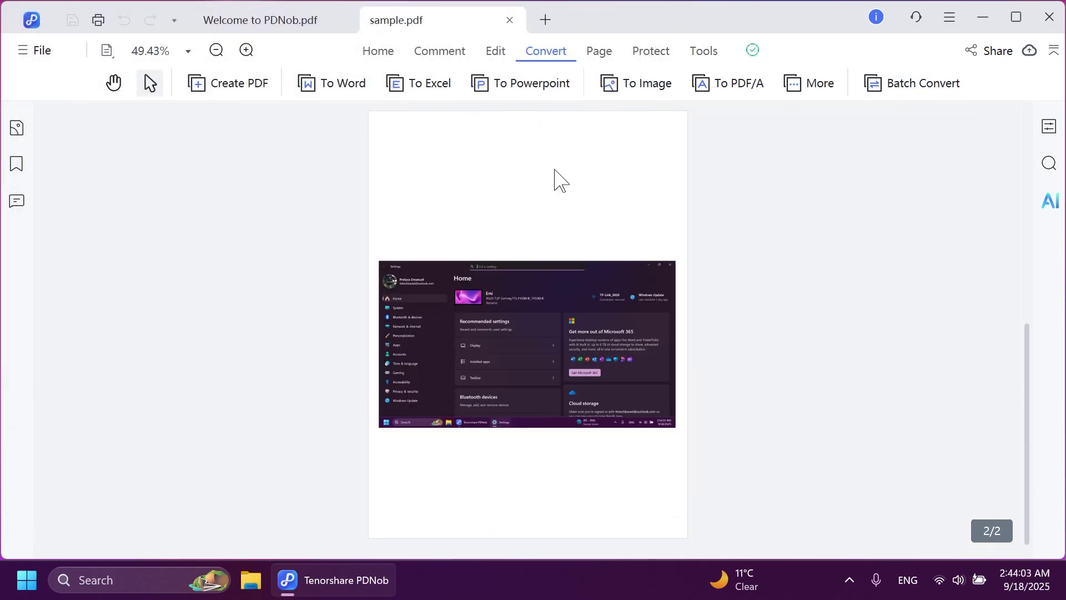
{"action": "scroll", "coordinate": [528, 244], "scroll_direction": "up", "scroll_amount": 5}
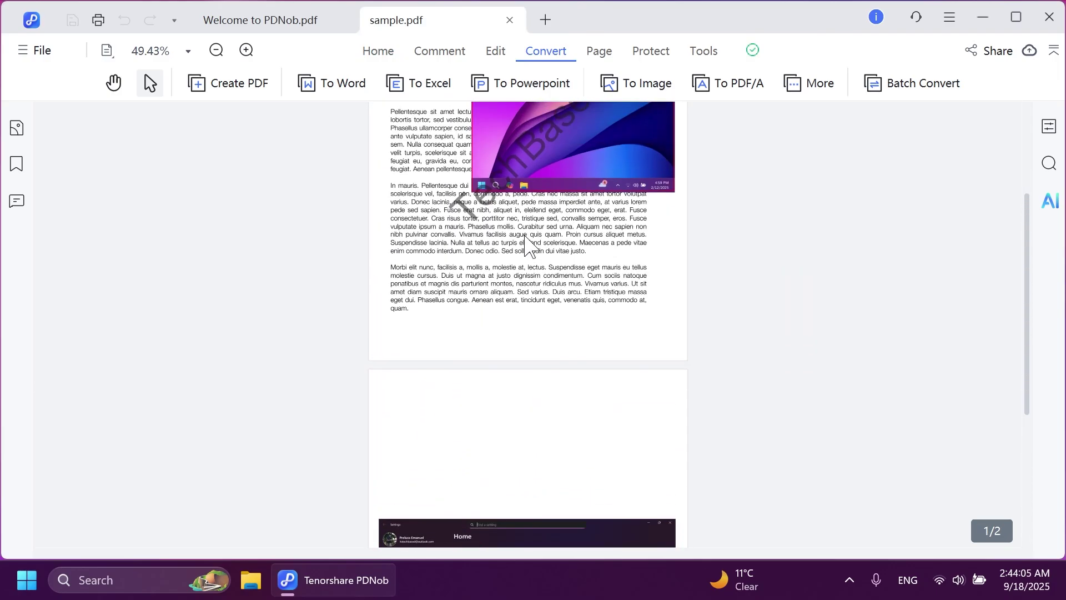
{"action": "scroll", "coordinate": [527, 245], "scroll_direction": "down", "scroll_amount": 5}
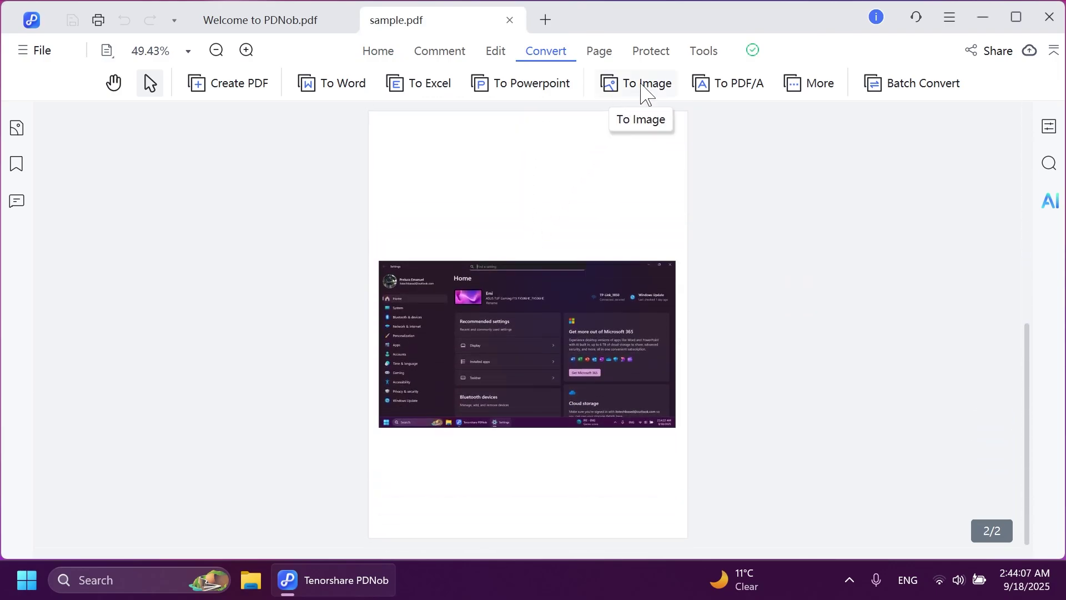
- Set up image export of sample.pdf as JPG into a custom folder on the Desktop
{"action": "left_click", "coordinate": [641, 89]}
{"action": "left_click_drag", "start_coordinate": [491, 89], "coordinate": [716, 71]}
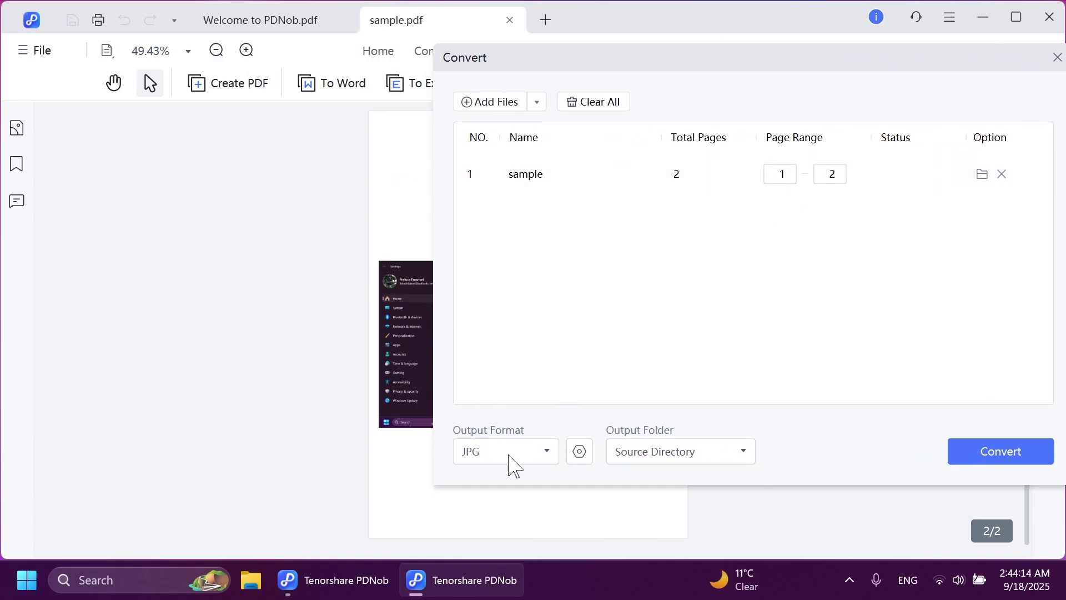
{"action": "left_click", "coordinate": [547, 453]}
{"action": "left_click", "coordinate": [547, 455]}
{"action": "left_click", "coordinate": [738, 456]}
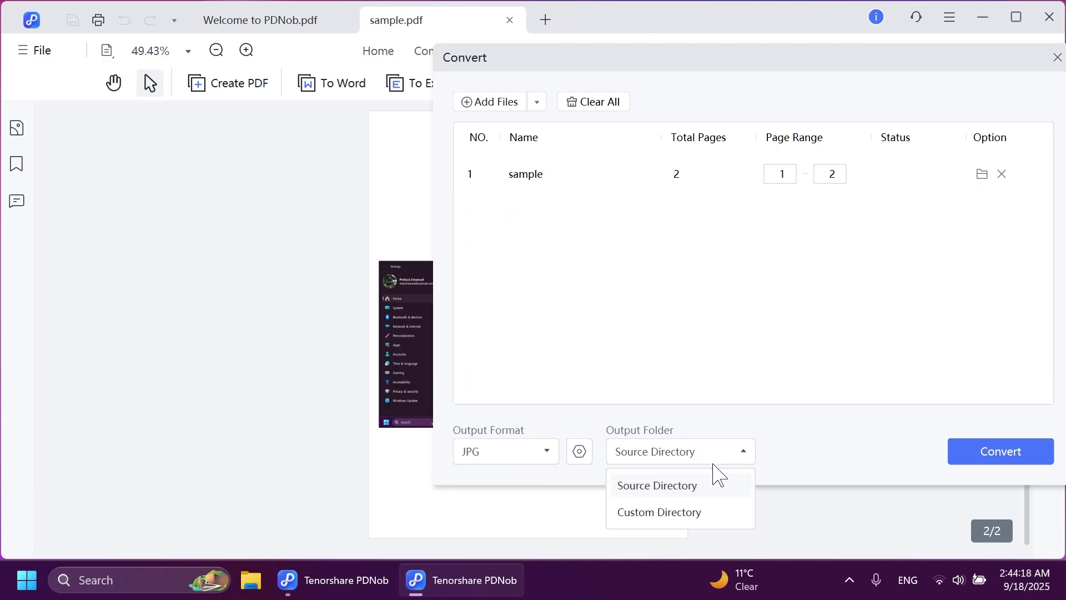
{"action": "left_click", "coordinate": [666, 520]}
{"action": "left_click", "coordinate": [888, 458]}
{"action": "left_click", "coordinate": [484, 199]}
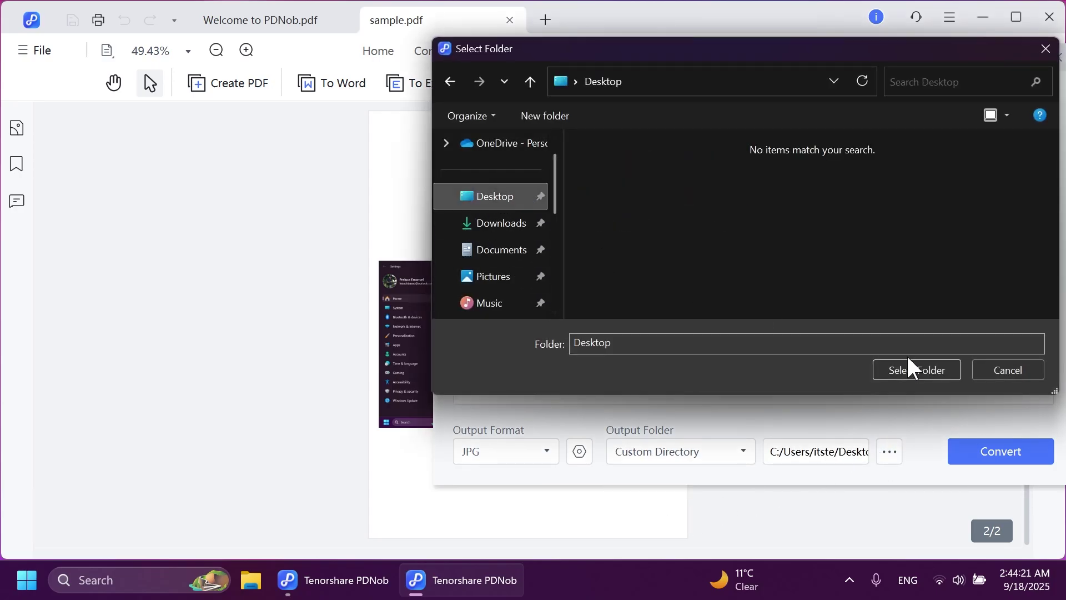
{"action": "left_click", "coordinate": [913, 368]}
- Convert both pages to JPG and check the two exported images in the folder
{"action": "left_click", "coordinate": [980, 453]}
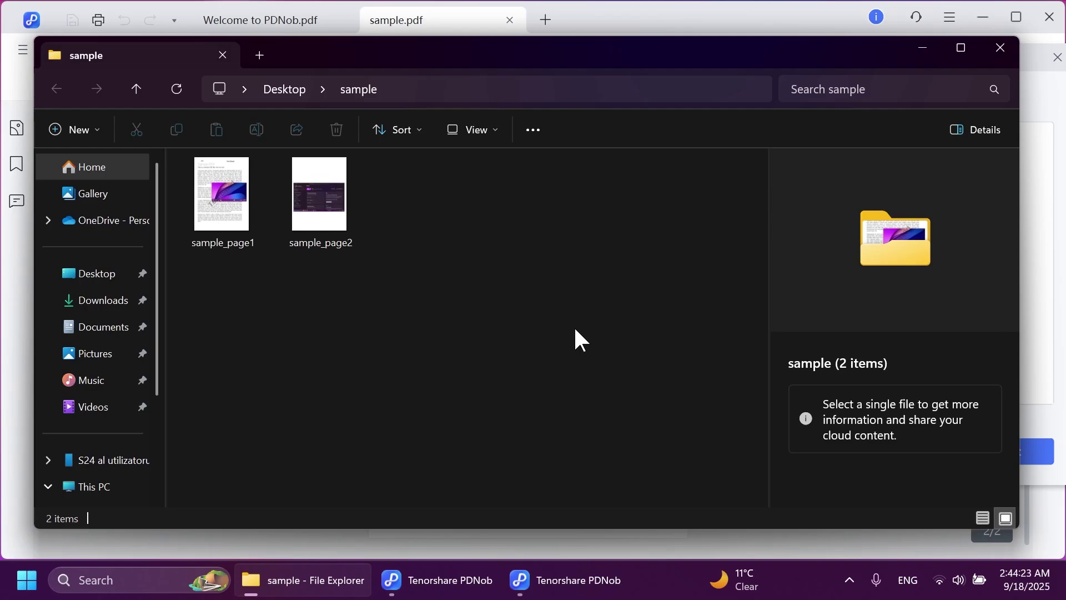
{"action": "left_click_drag", "start_coordinate": [209, 294], "coordinate": [365, 214]}
{"action": "left_click", "coordinate": [438, 261]}
- View sample_page1 and then sample_page2 in Photos
{"action": "double_click", "coordinate": [228, 205]}
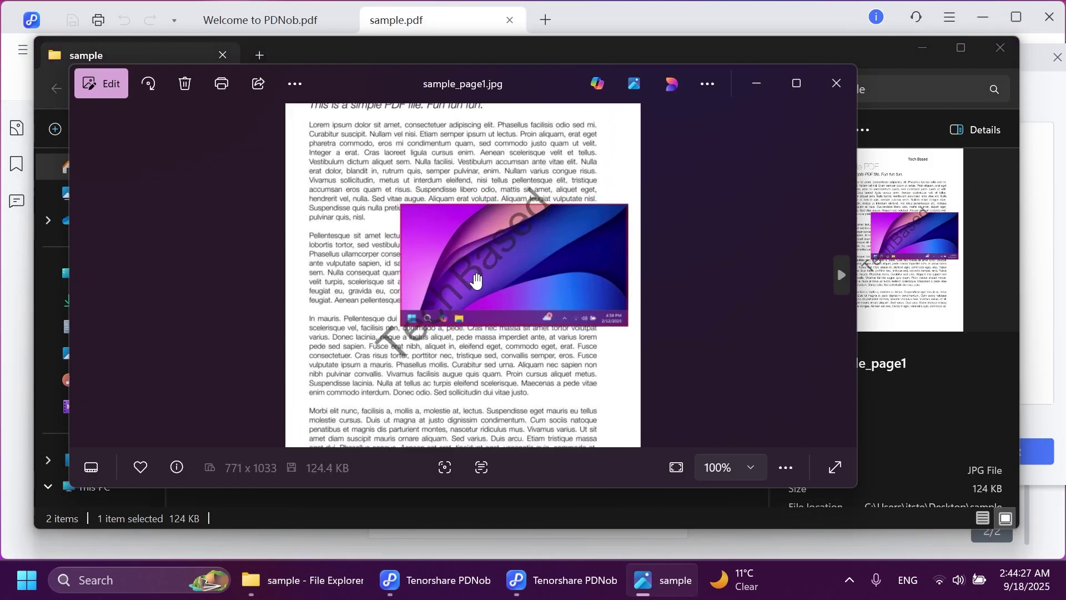
{"action": "scroll", "coordinate": [477, 281], "scroll_direction": "up", "scroll_amount": 1}
{"action": "left_click", "coordinate": [841, 274]}
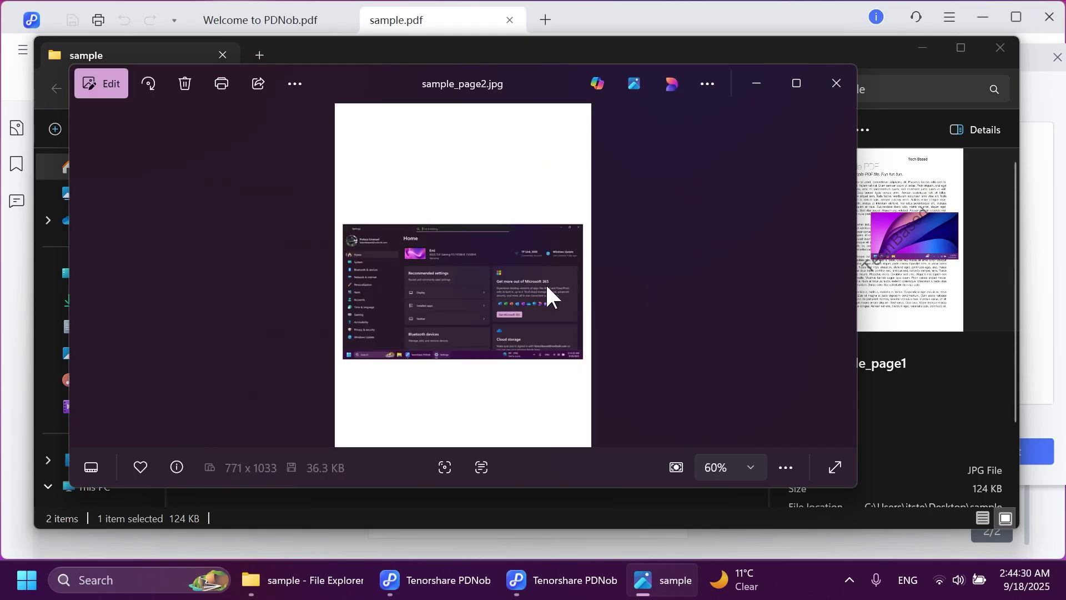
{"action": "scroll", "coordinate": [547, 286], "scroll_direction": "up", "scroll_amount": 2}
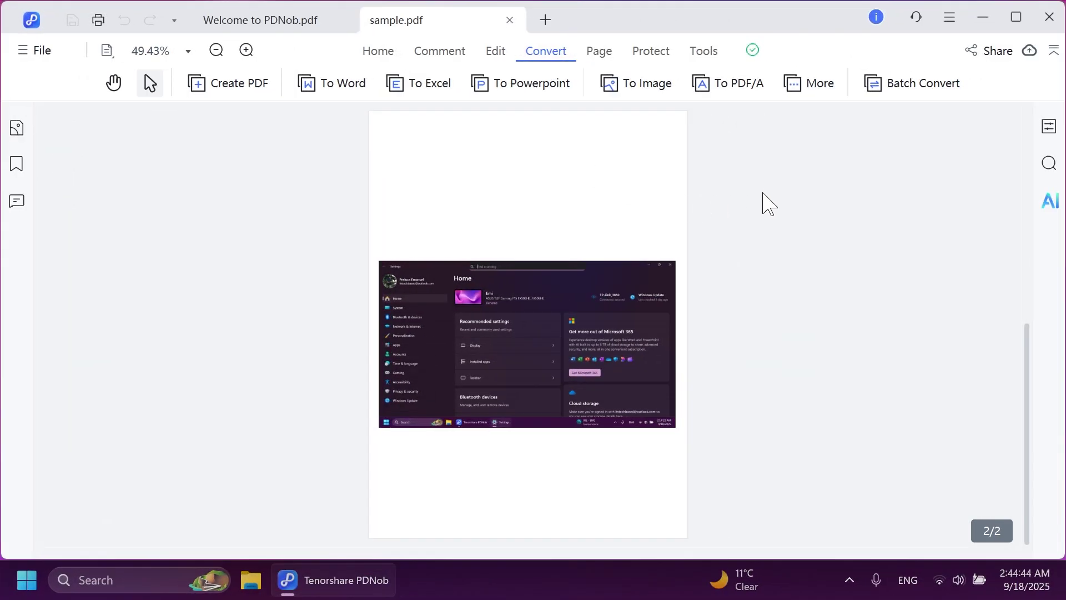
- Open the AI sidebar and upload sample.pdf to start a chat
{"action": "left_click", "coordinate": [1050, 204]}
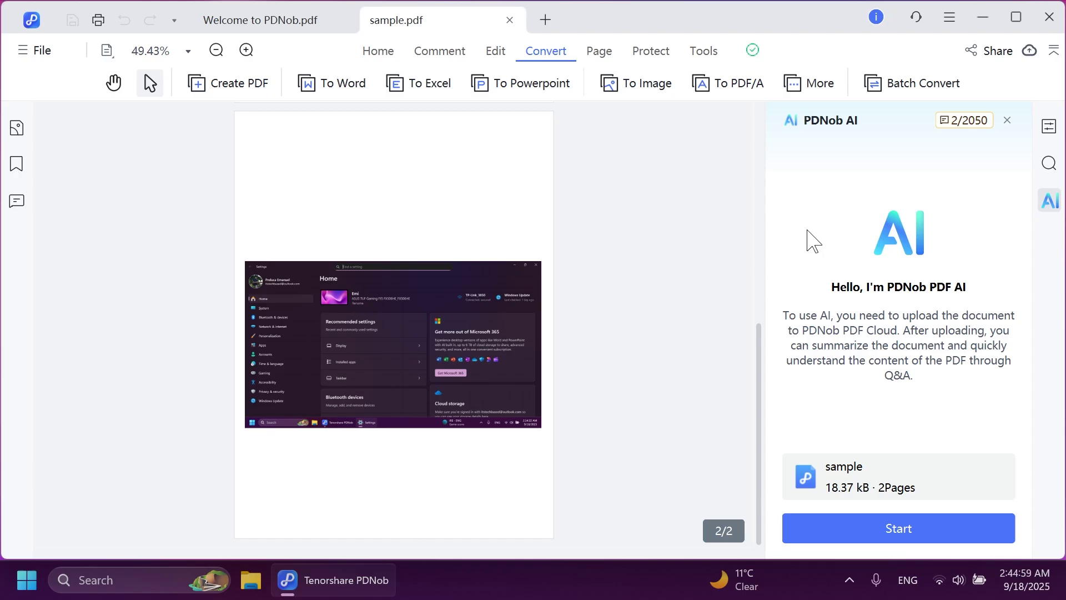
{"action": "left_click", "coordinate": [875, 531]}
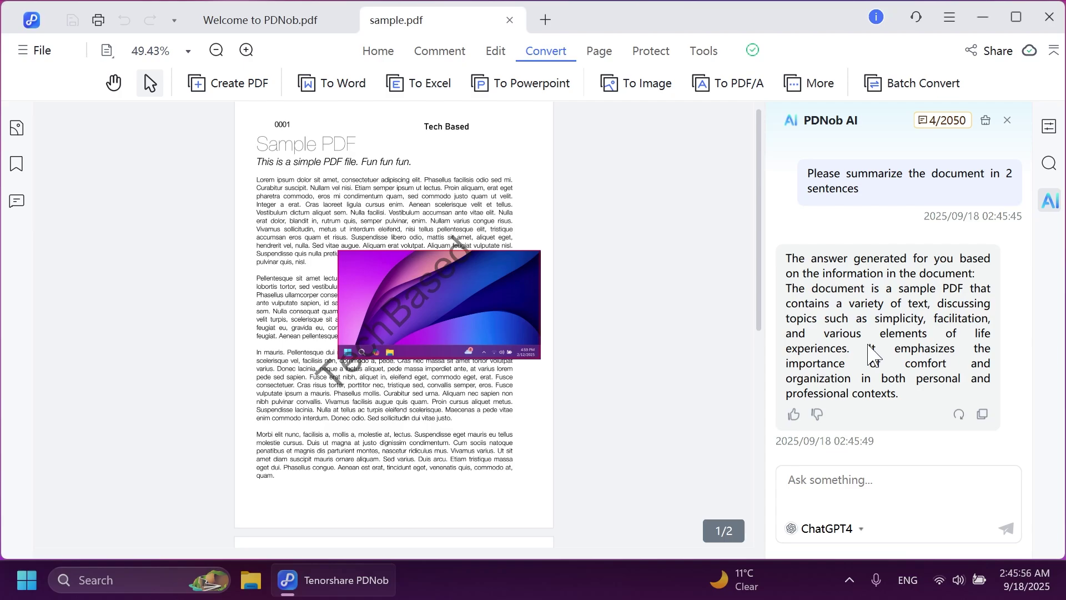
- Review the question and the AI's two-sentence summary, keeping ChatGPT4 as the model
{"action": "triple_click", "coordinate": [830, 183]}
{"action": "left_click", "coordinate": [916, 192]}
{"action": "left_click_drag", "start_coordinate": [786, 288], "coordinate": [899, 402]}
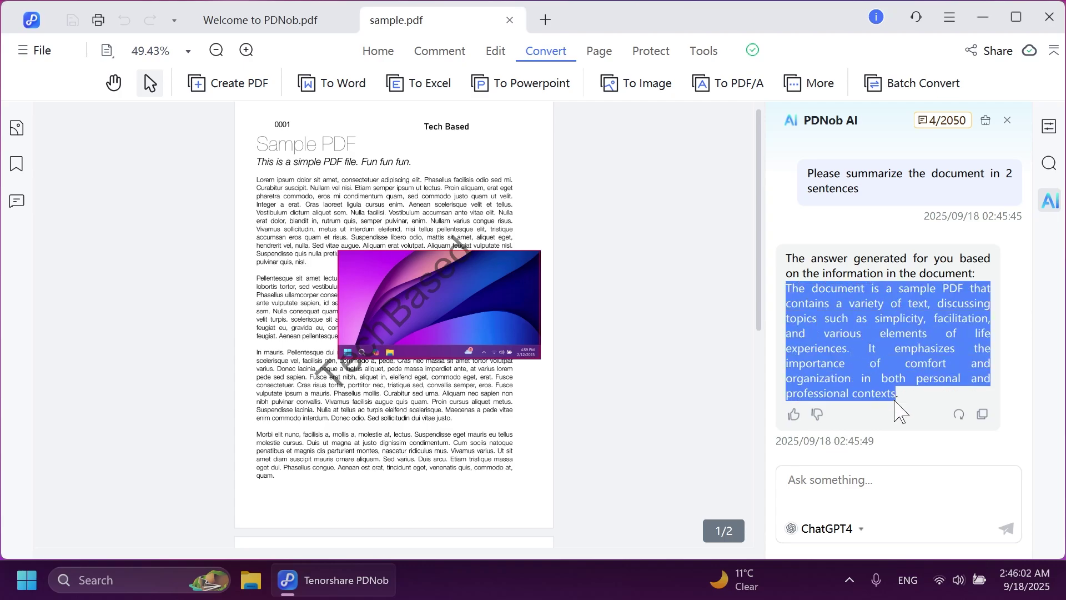
{"action": "left_click", "coordinate": [915, 411]}
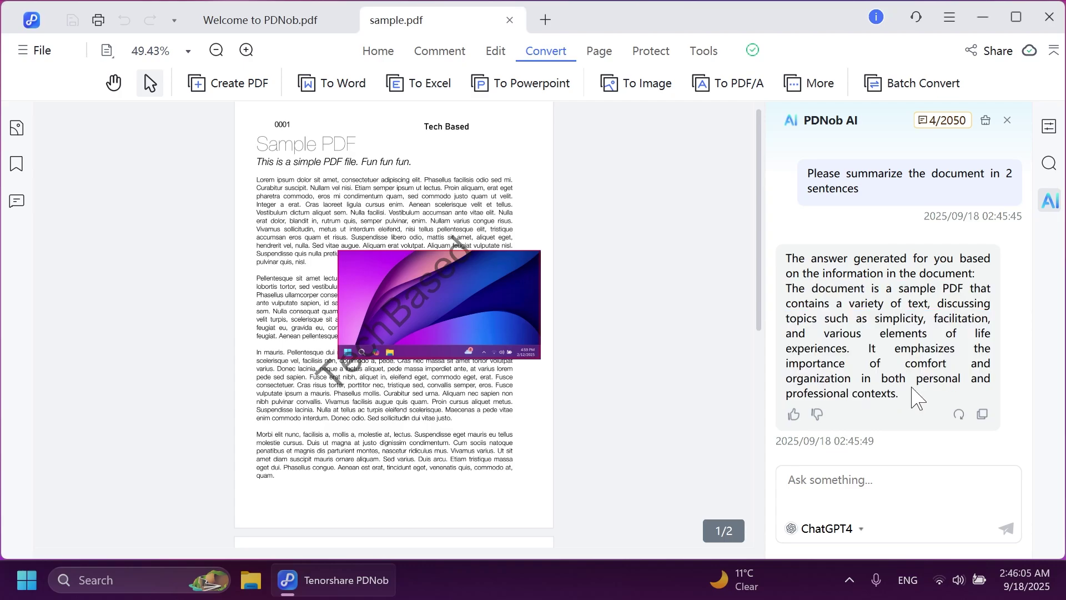
{"action": "left_click", "coordinate": [841, 529]}
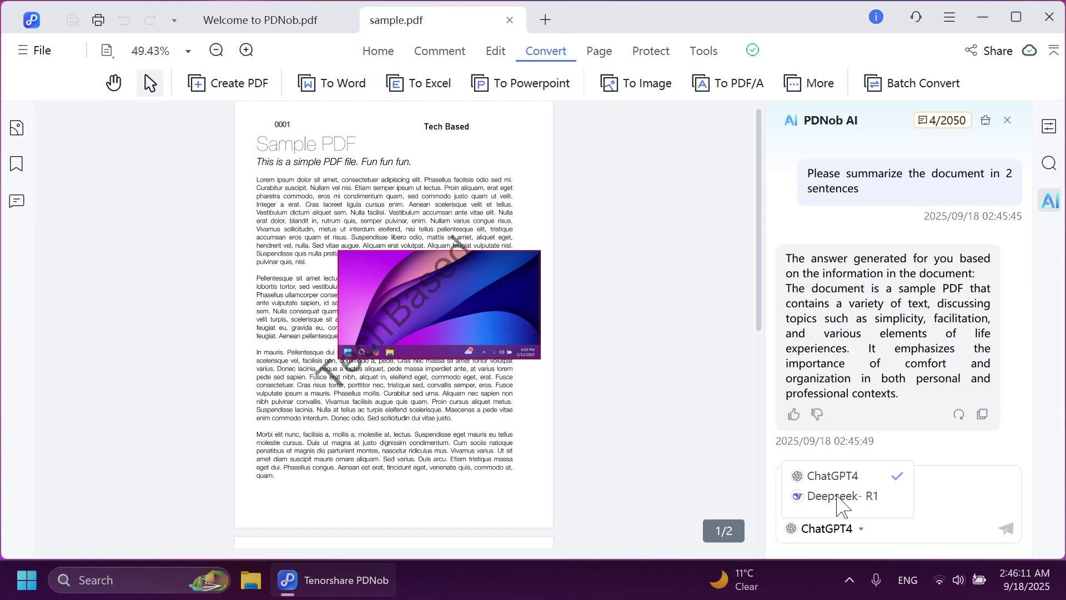
{"action": "left_click", "coordinate": [936, 481]}
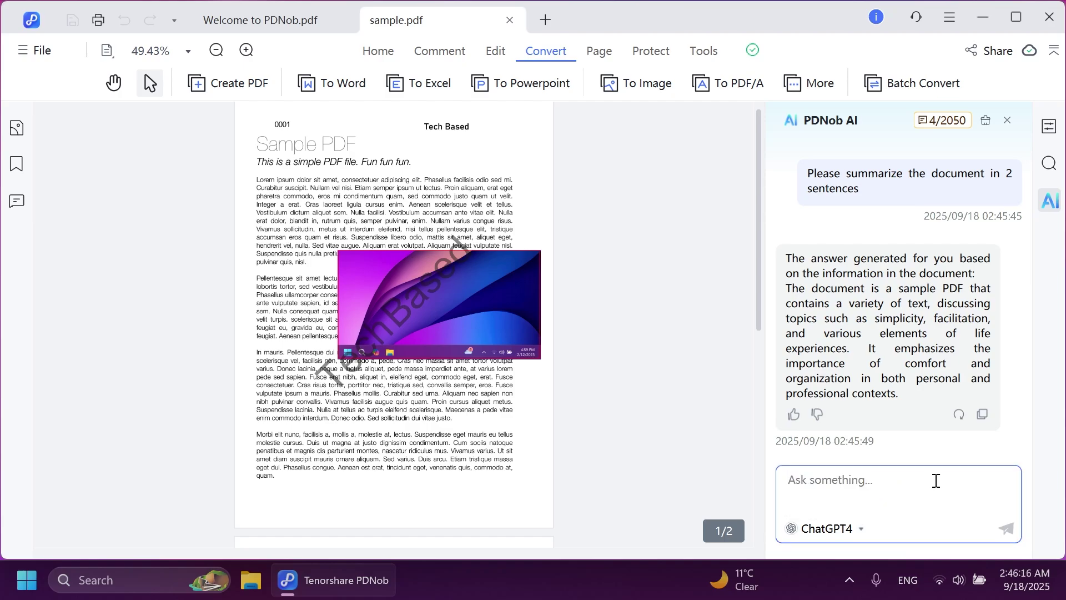